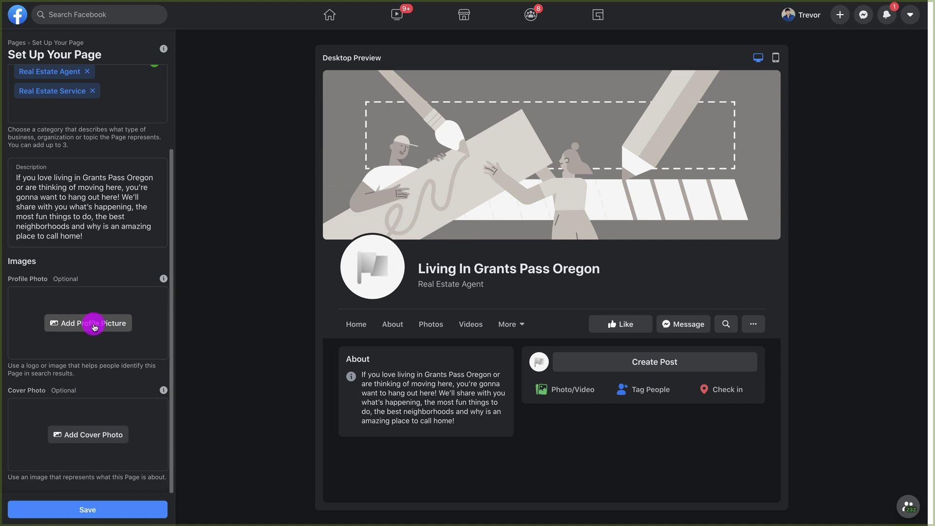
pyautogui.click(94, 327)
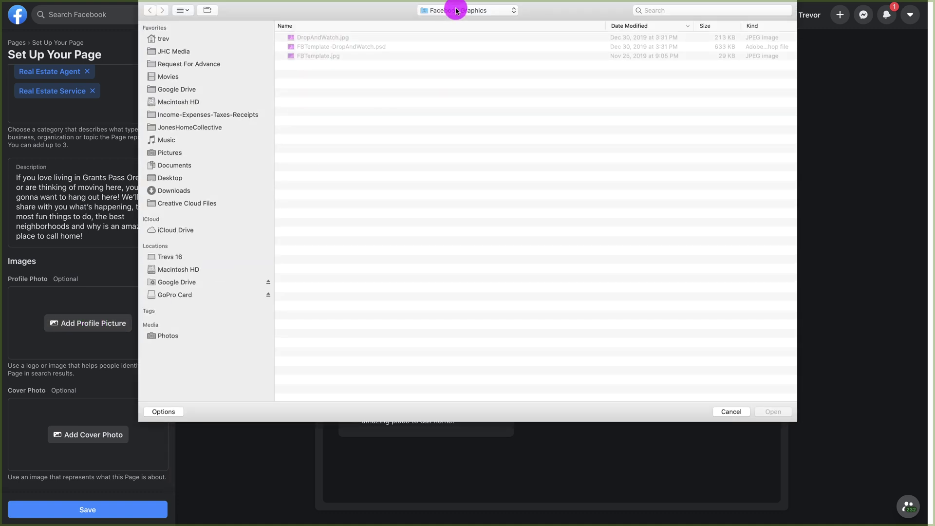
pyautogui.click(455, 10)
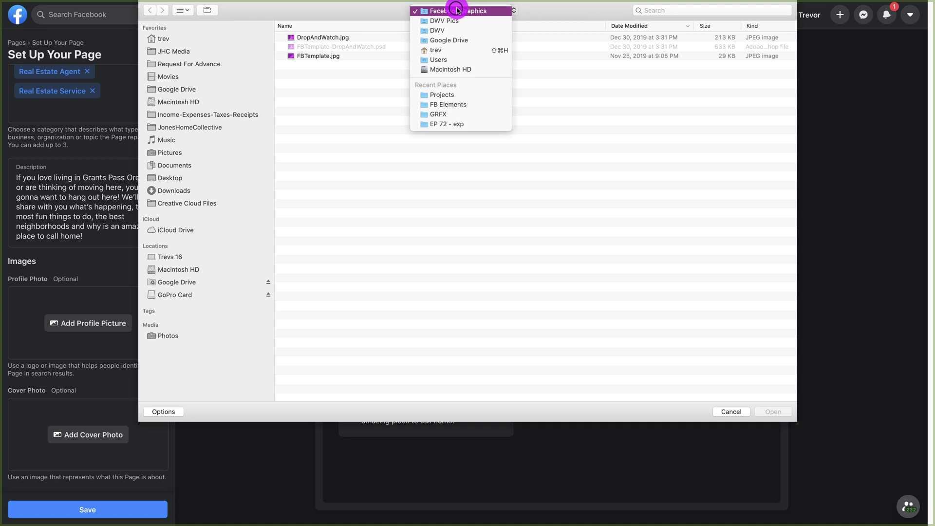
pyautogui.click(464, 104)
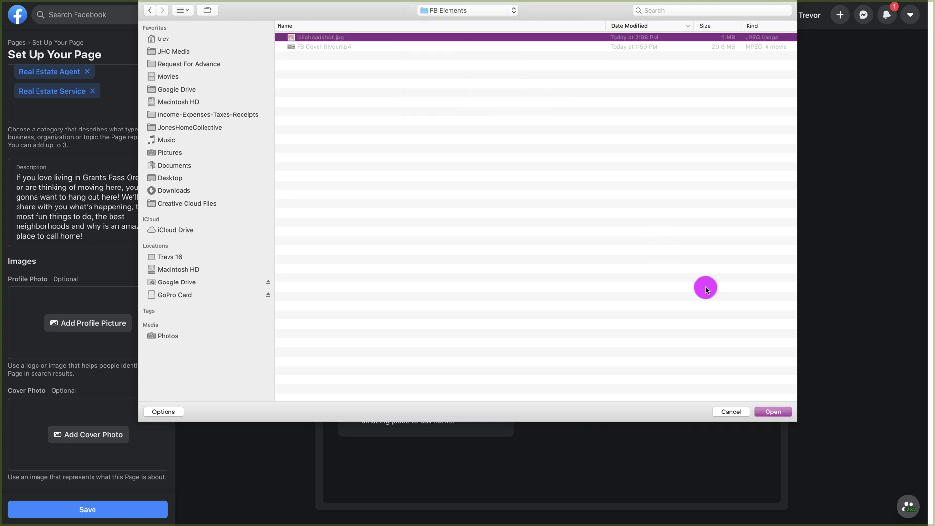
pyautogui.click(778, 412)
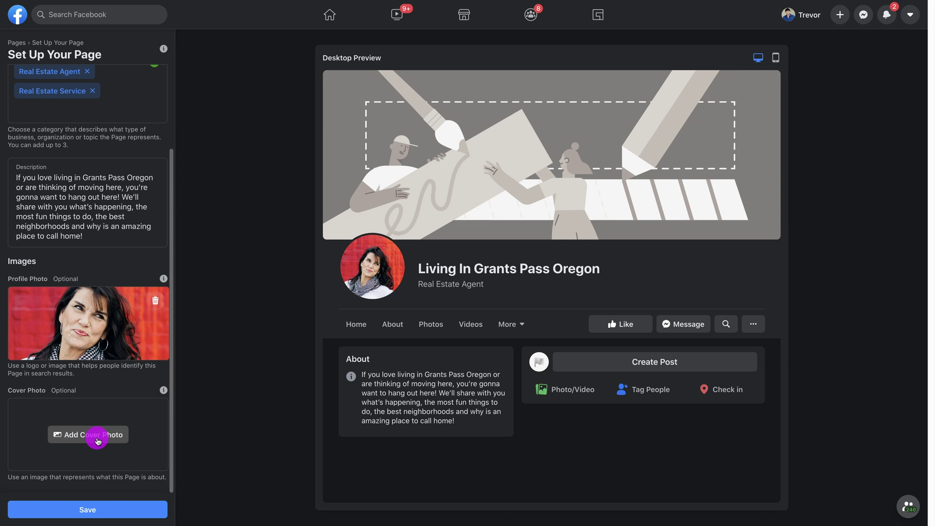
# - Set river.jpg from FB Elements as the cover photo and drag it into position
pyautogui.click(97, 441)
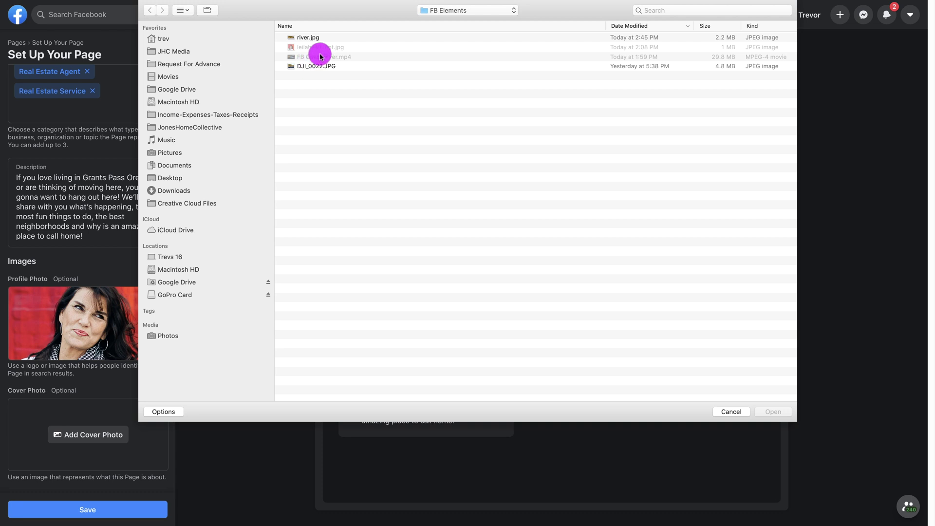
pyautogui.doubleClick(308, 38)
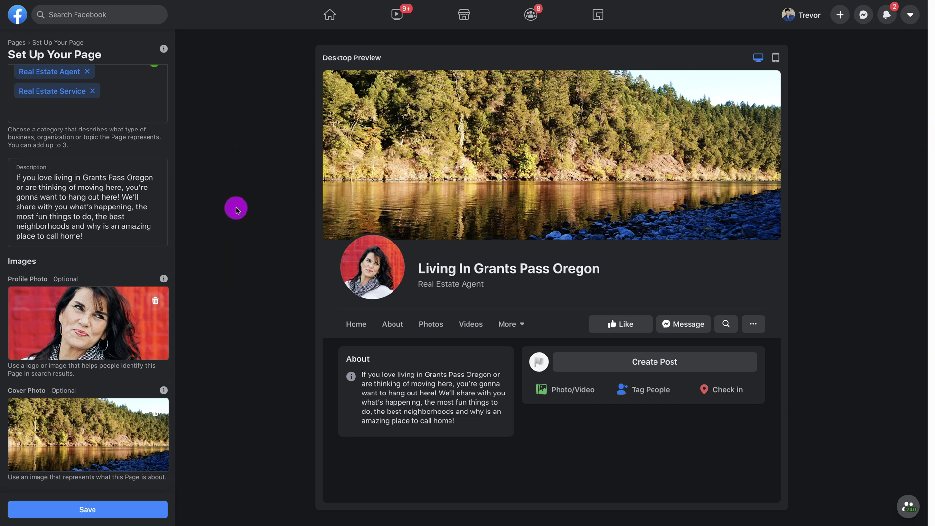
pyautogui.moveTo(98, 409); pyautogui.dragTo(109, 417)
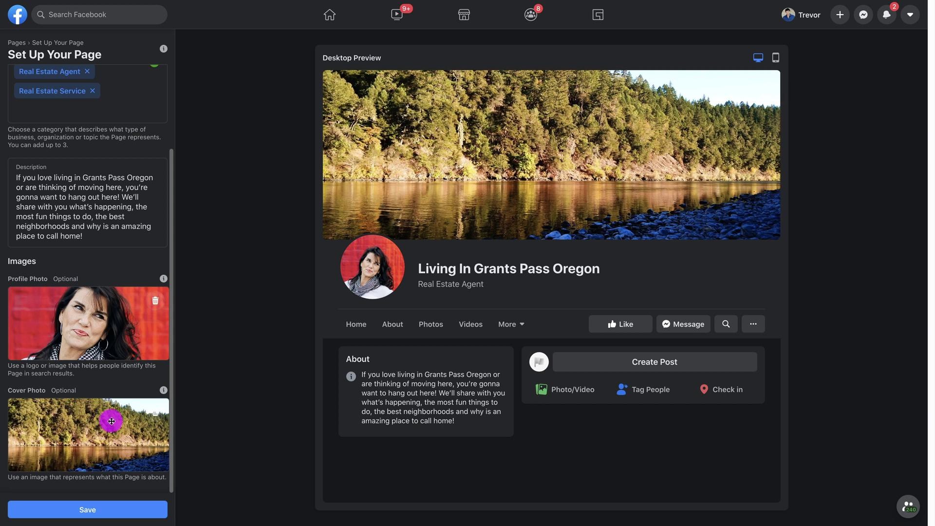
# - Save the new Page, then bring up Edit Page Info from the Manage Page sidebar
pyautogui.click(108, 506)
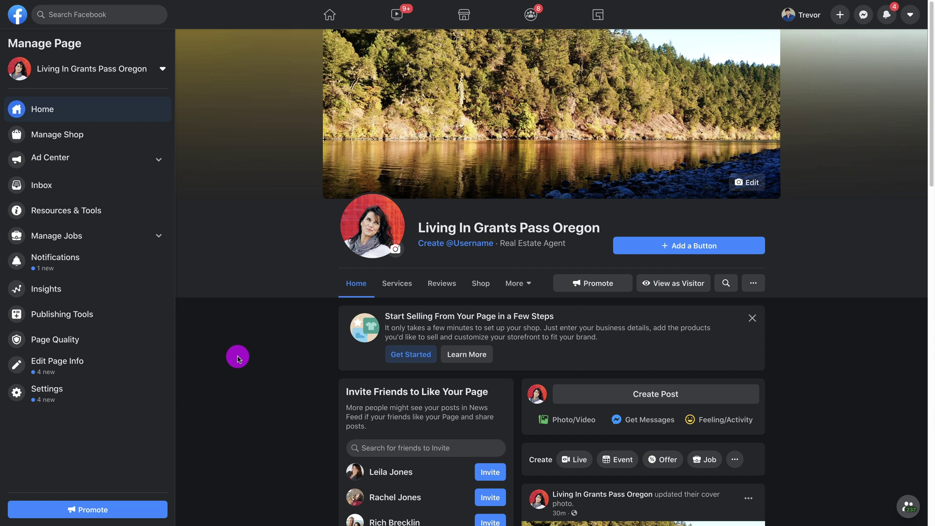
pyautogui.click(66, 371)
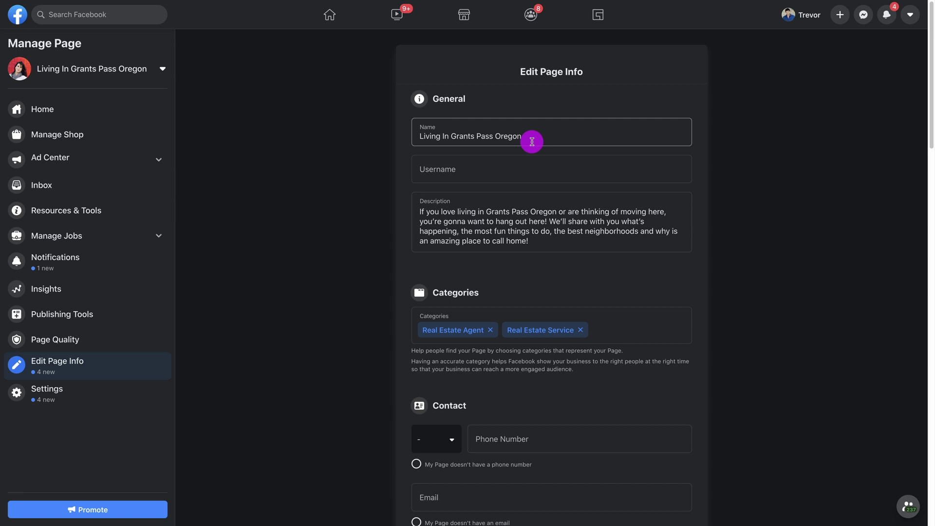
# - Try entering 'grantspasslife' as the Page's username
pyautogui.click(479, 169)
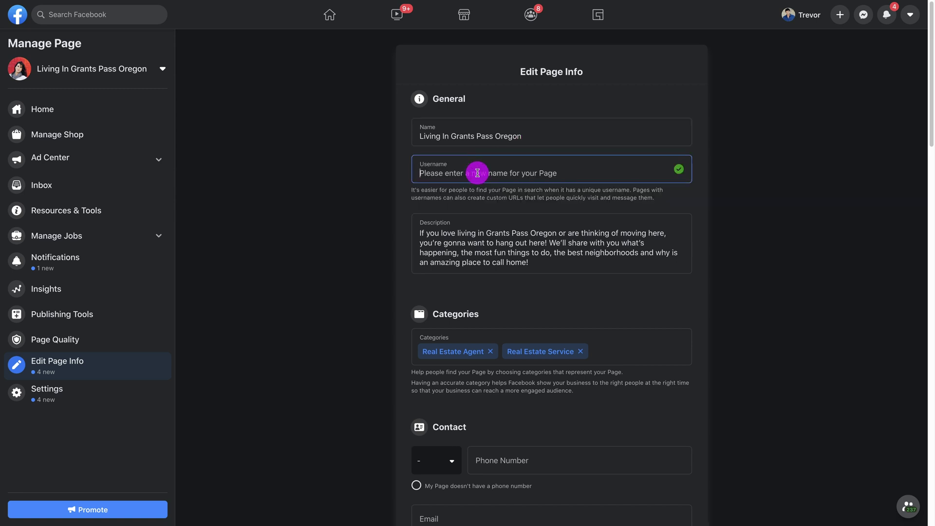
pyautogui.write('grantspasslife')
pyautogui.press('Tab')
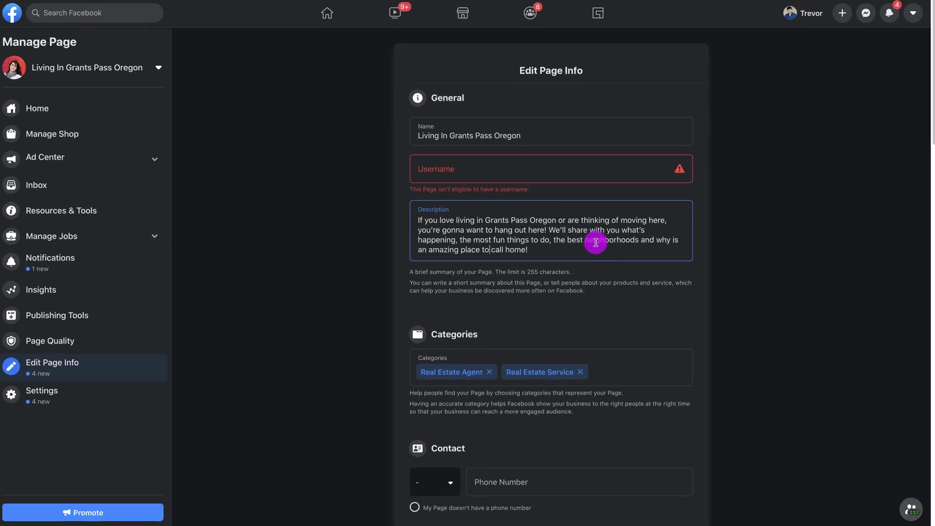
# - Leave the phone number blank and enter the business contact e-mail address
pyautogui.scroll(-5, 590, 285)
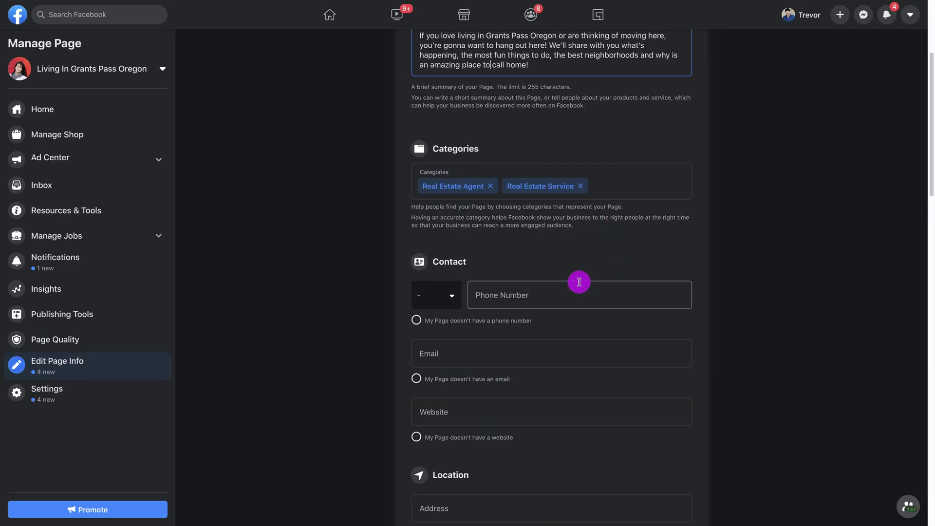
pyautogui.click(555, 298)
pyautogui.click(761, 281)
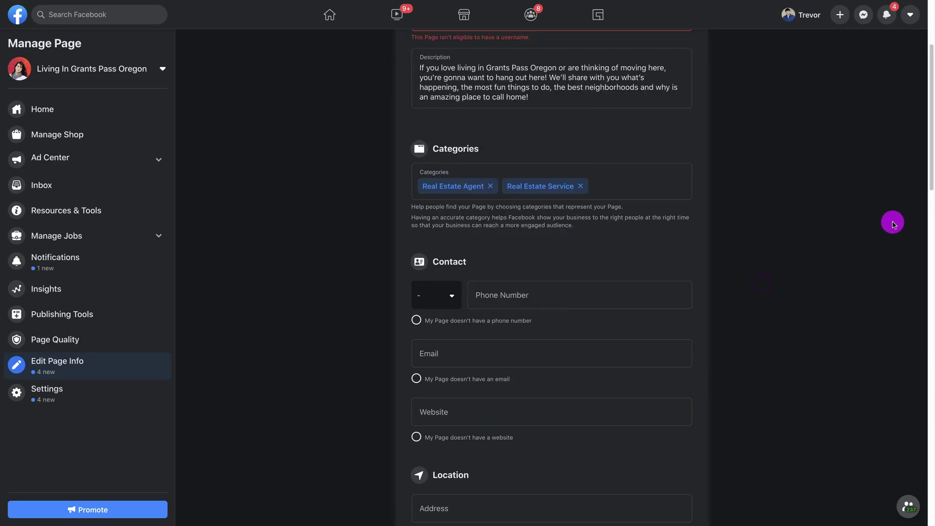
pyautogui.scroll(-2, 862, 228)
pyautogui.click(457, 285)
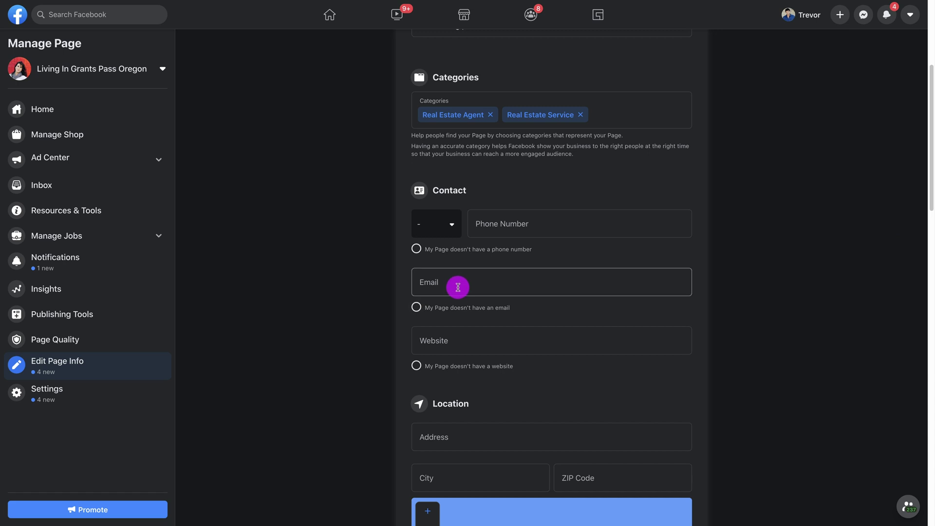
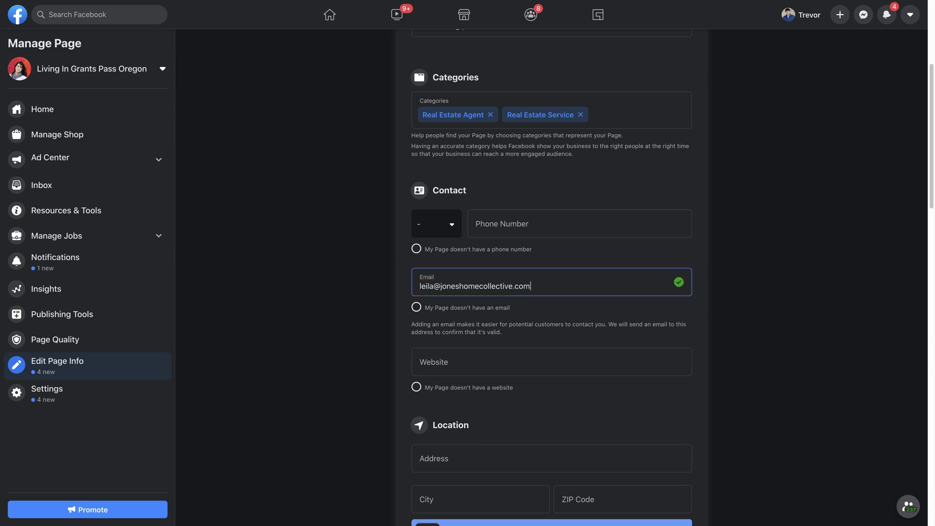
pyautogui.click(461, 363)
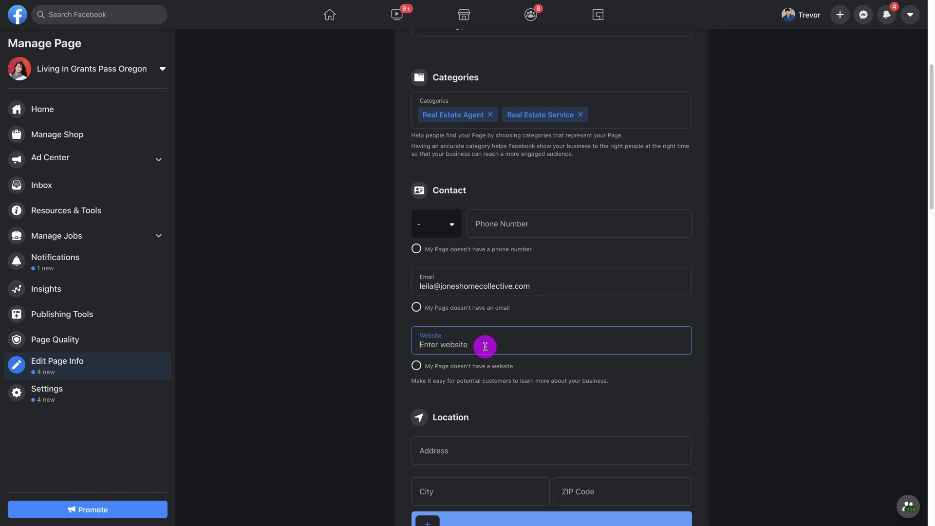
# - Enter the business website address and commit it so it saves
pyautogui.write('www.joneshomecollective.com')
pyautogui.scroll(-4, 549, 293)
pyautogui.click(549, 275)
pyautogui.scroll(-4, 627, 273)
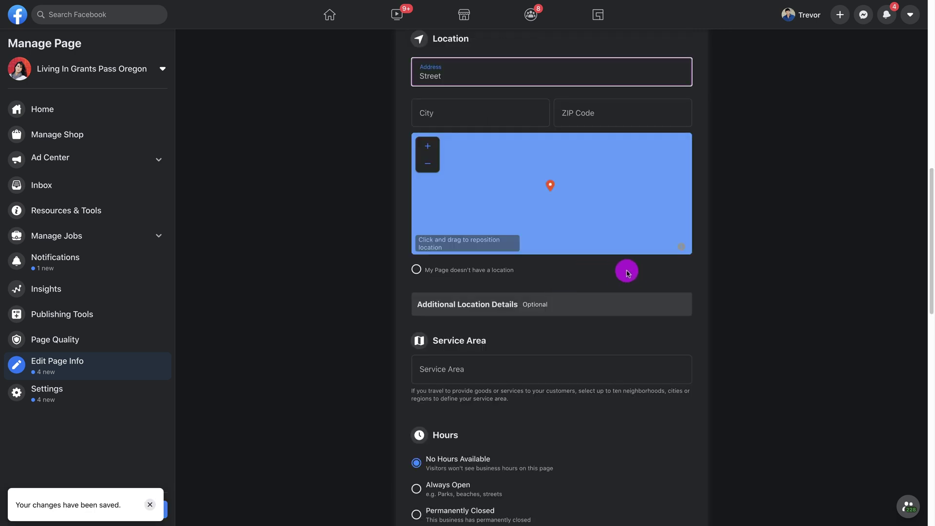
pyautogui.scroll(2, 627, 273)
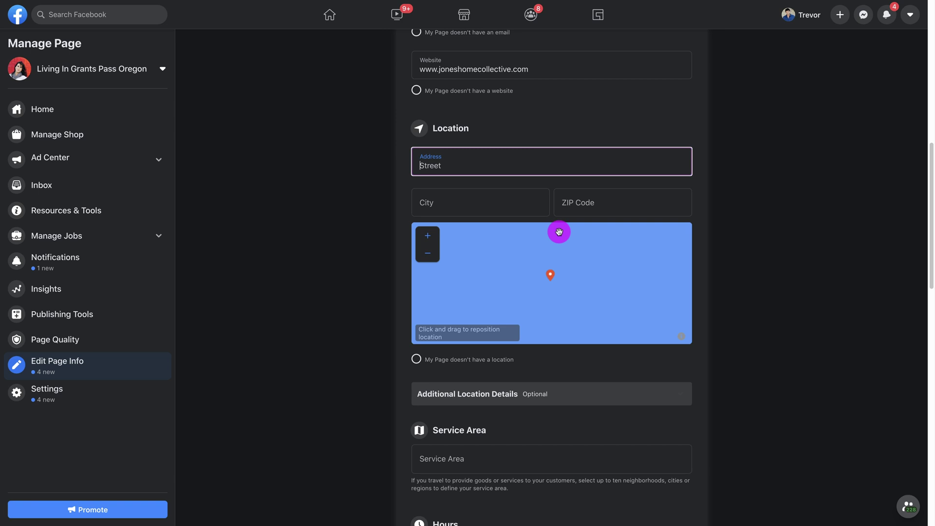
pyautogui.scroll(-1, 746, 230)
pyautogui.scroll(-2, 746, 230)
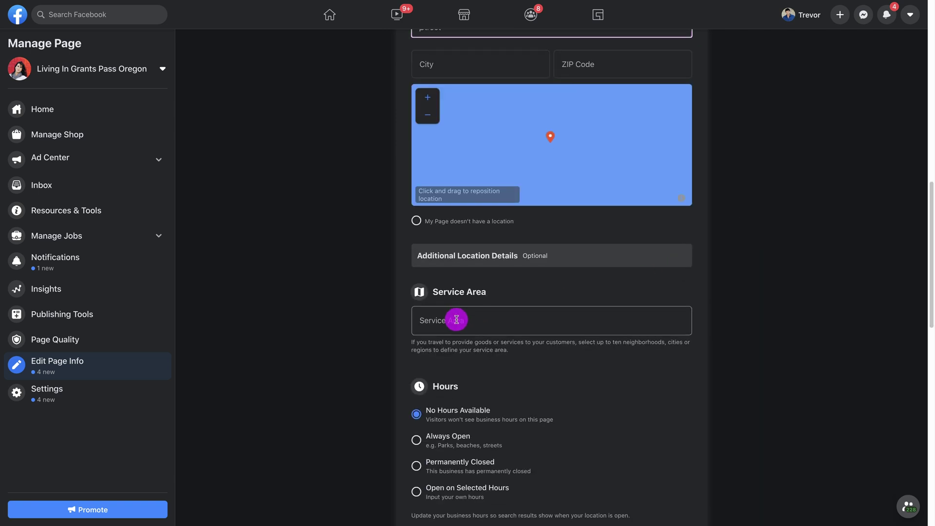
# - Set the Page's service area to 'grants pass, oregon'
pyautogui.click(457, 317)
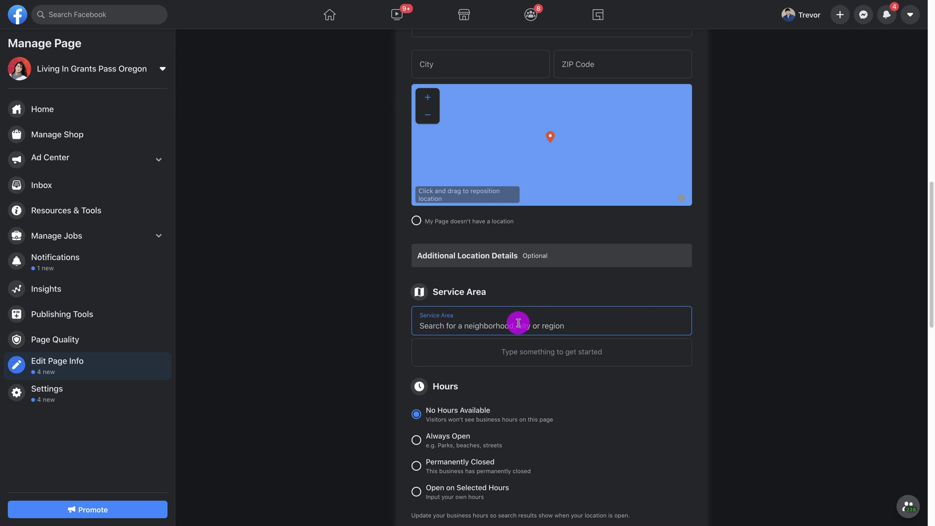
pyautogui.write('gra')
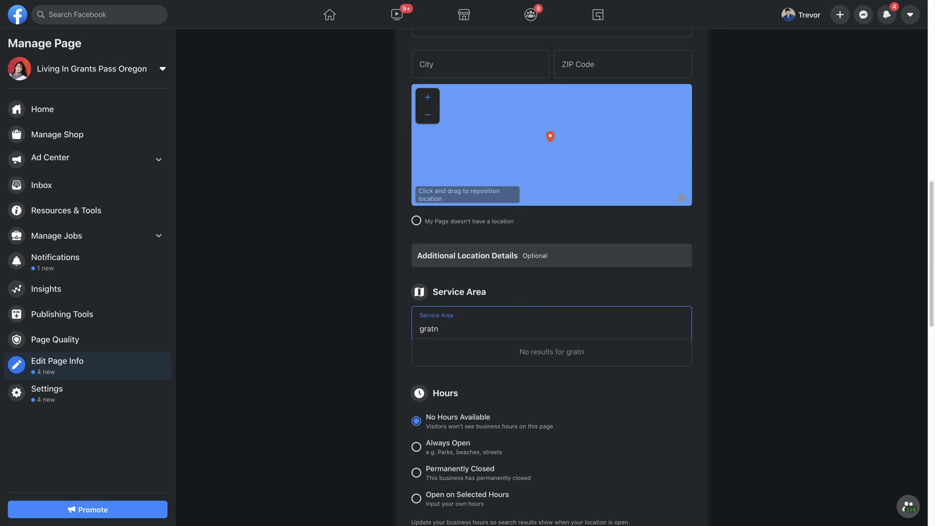
pyautogui.write('nts pass')
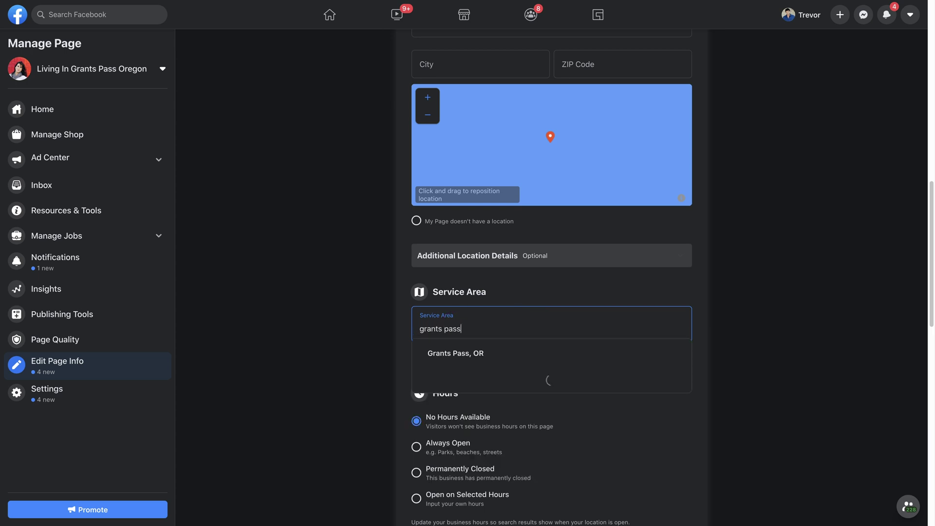
pyautogui.write(', oregon')
pyautogui.scroll(-4, 782, 323)
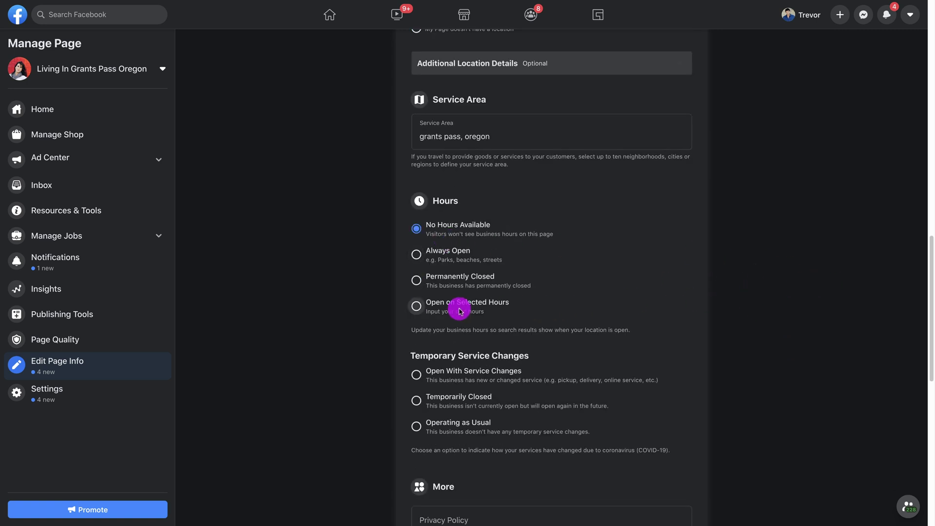
pyautogui.click(416, 308)
pyautogui.scroll(-2, 801, 273)
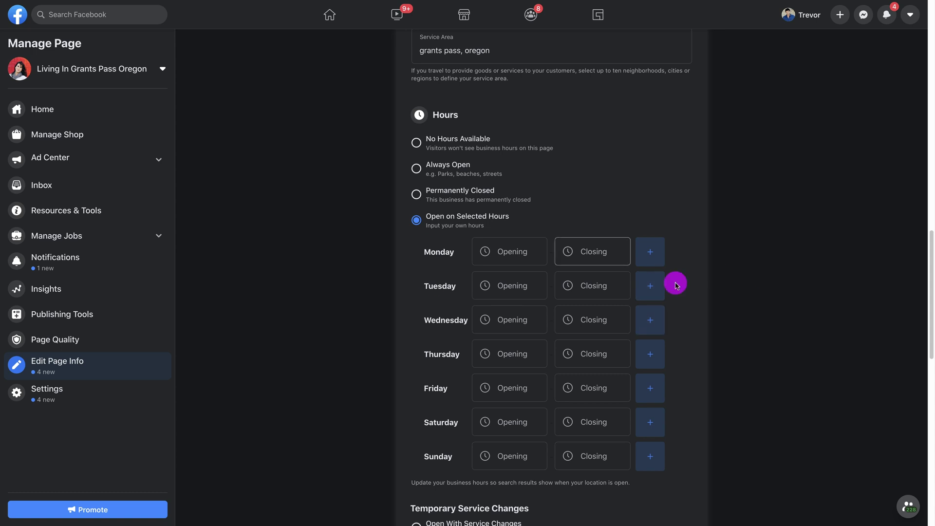
pyautogui.scroll(-8, 700, 393)
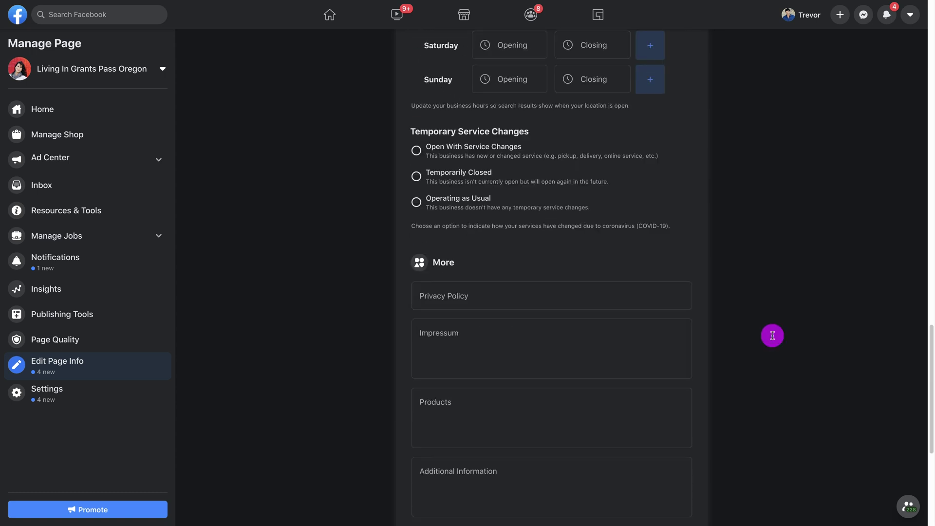
pyautogui.scroll(-6, 774, 274)
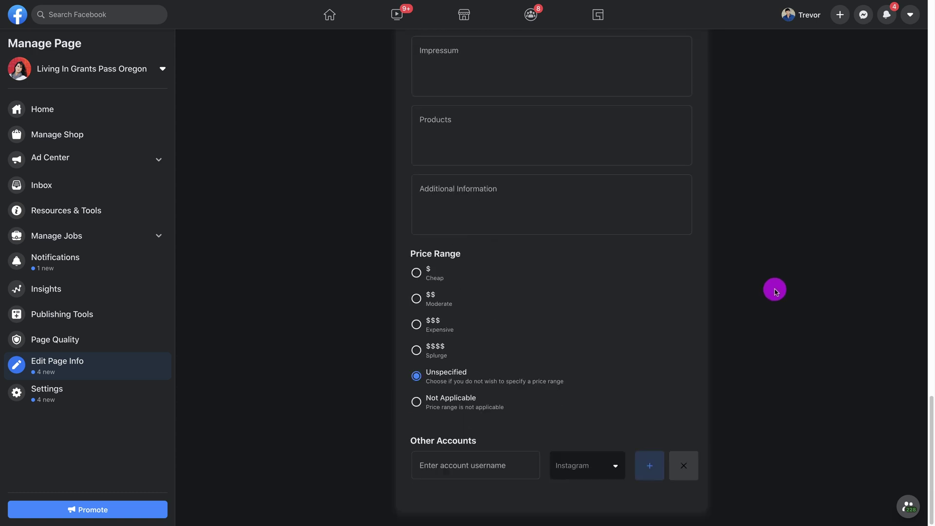
pyautogui.scroll(18, 775, 296)
pyautogui.scroll(-14, 770, 292)
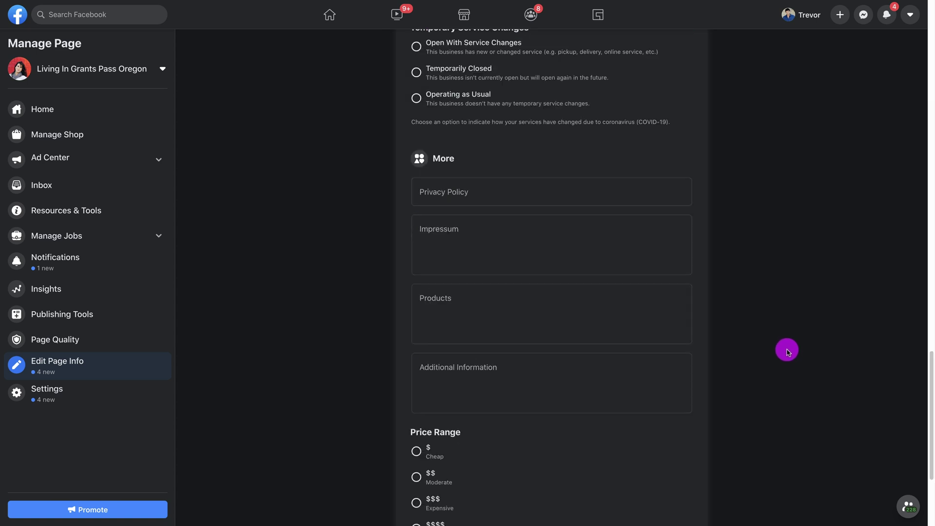
pyautogui.scroll(-4, 791, 357)
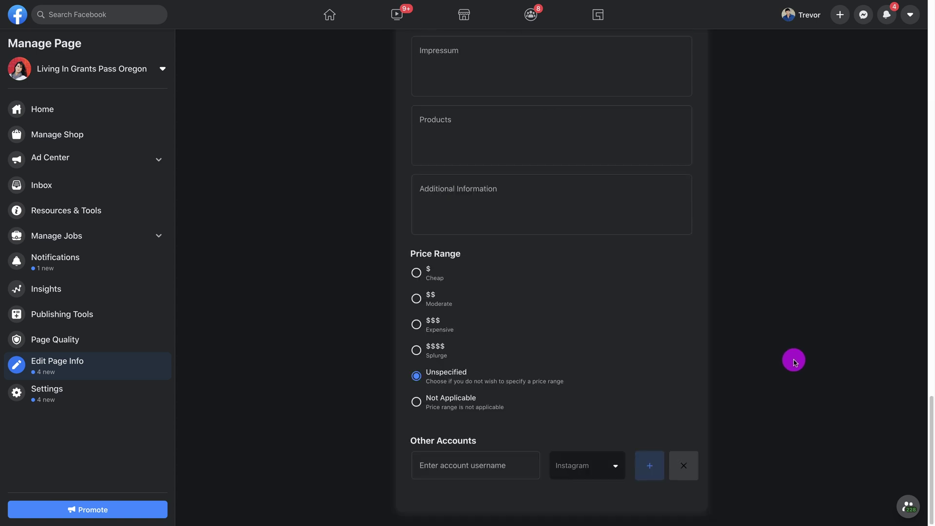
pyautogui.scroll(14, 793, 358)
pyautogui.scroll(12, 794, 358)
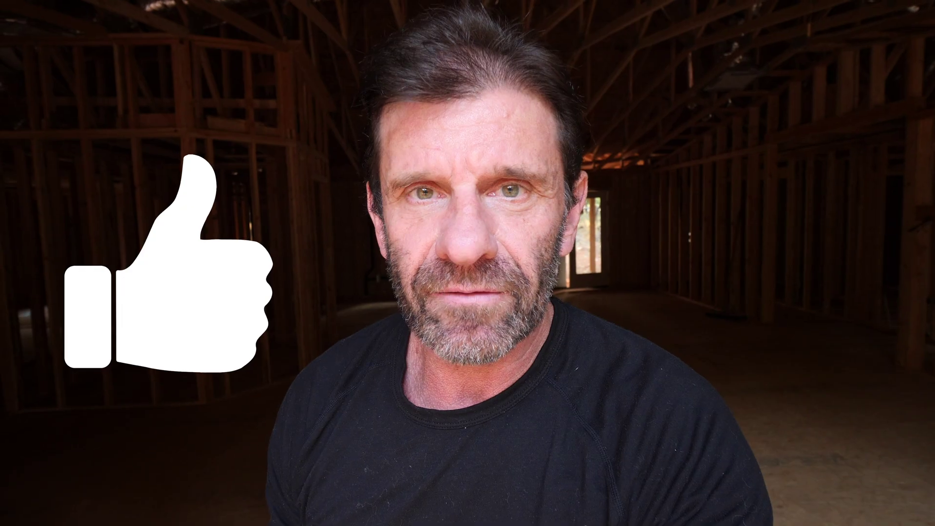
# - Go to the Page's General Settings from the Manage Page sidebar
pyautogui.click(56, 396)
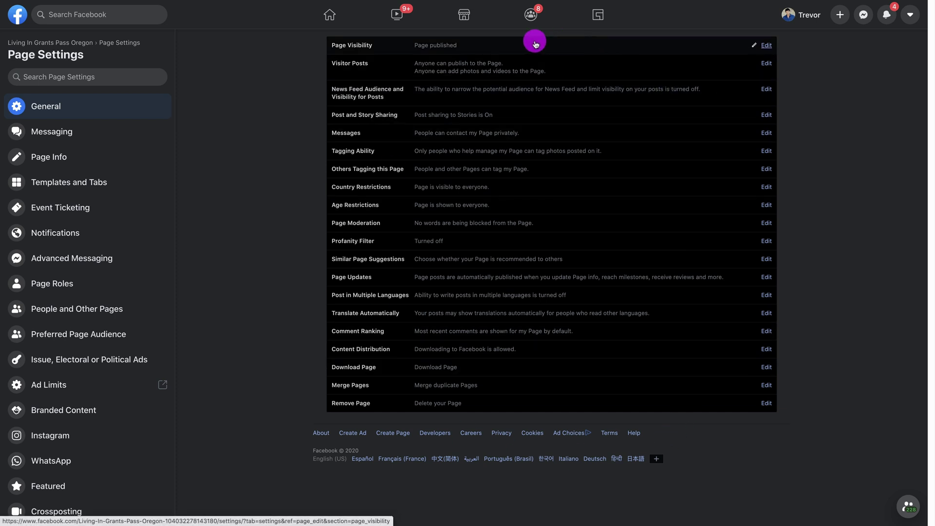
# - Switch Page Visibility to Page unpublished and save the change
pyautogui.click(458, 44)
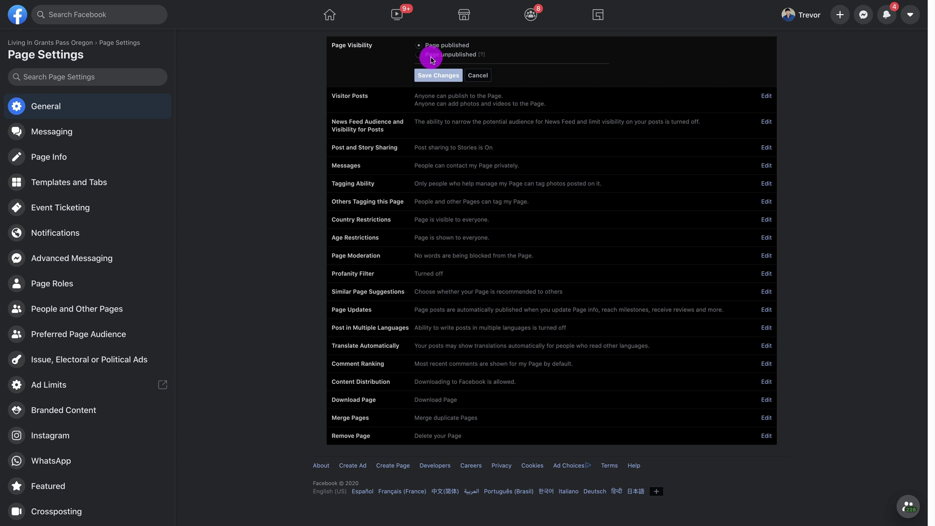
pyautogui.click(464, 53)
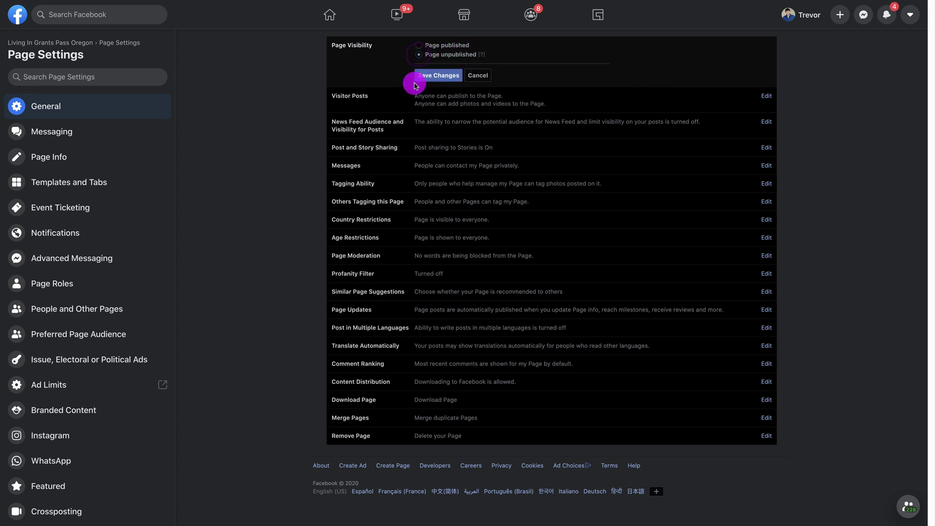
pyautogui.click(438, 75)
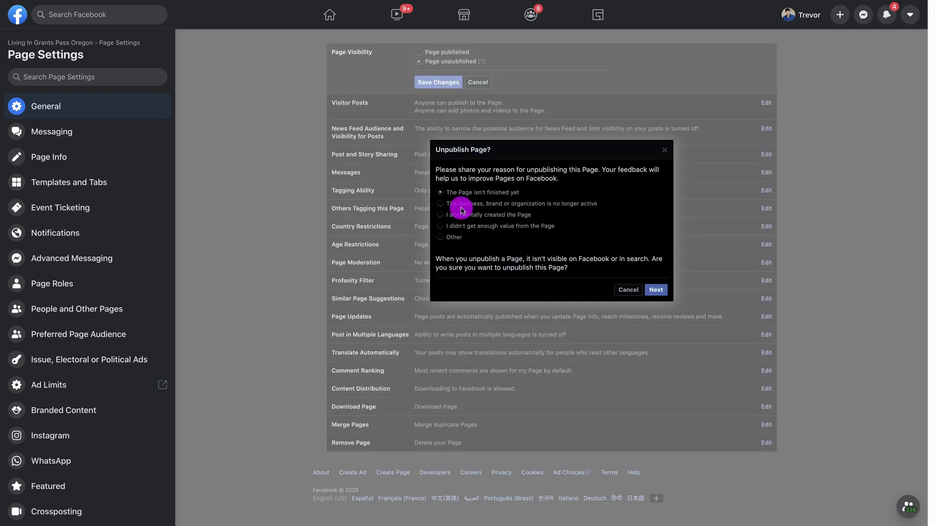
# - Confirm unpublishing the Page, then set the Profanity Filter to Strong and save
pyautogui.click(651, 290)
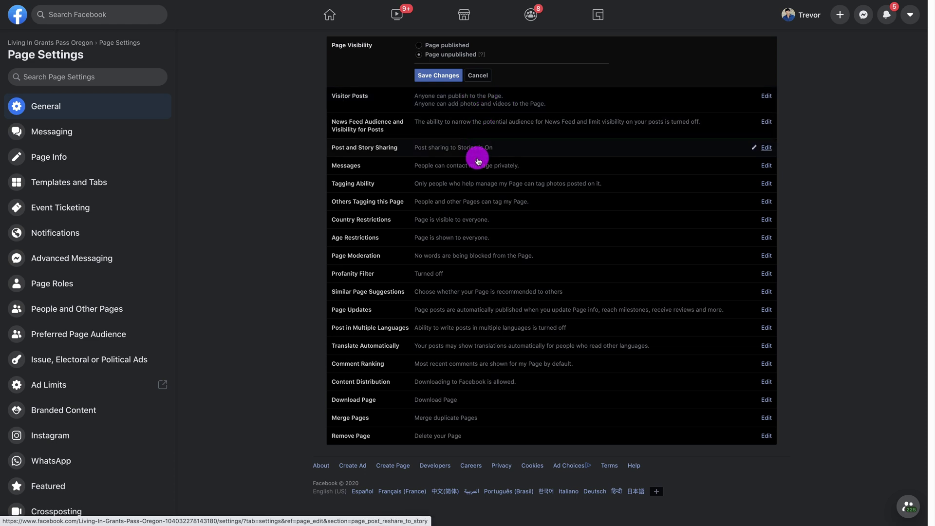
pyautogui.click(429, 273)
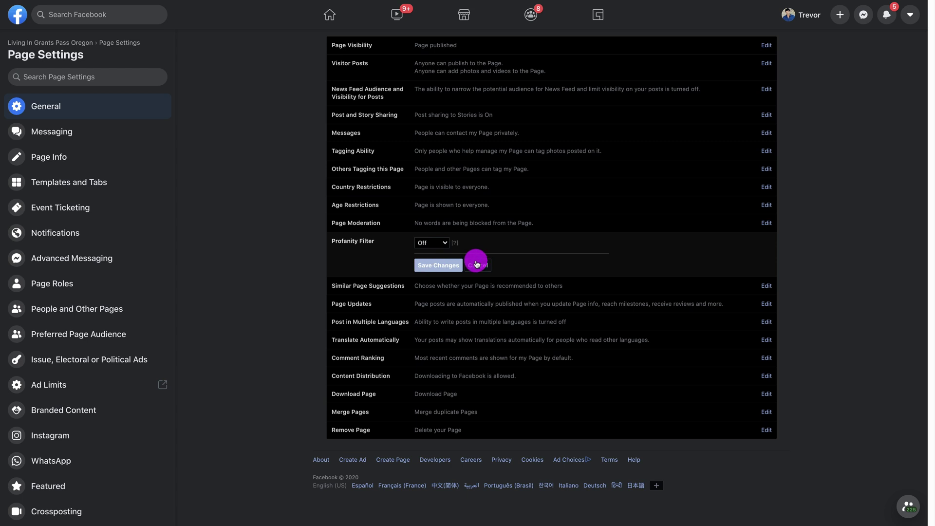
pyautogui.click(445, 242)
pyautogui.click(447, 244)
pyautogui.click(447, 244)
pyautogui.click(444, 250)
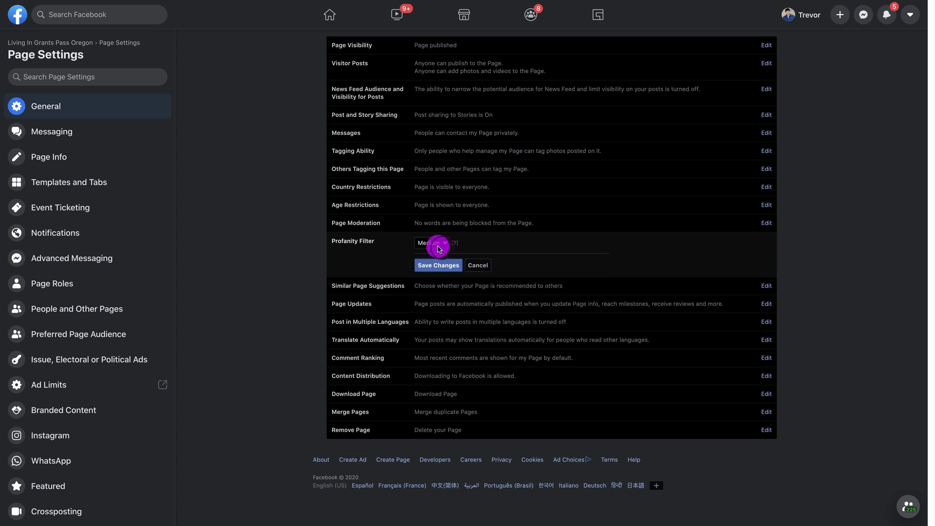
pyautogui.click(439, 244)
pyautogui.click(437, 254)
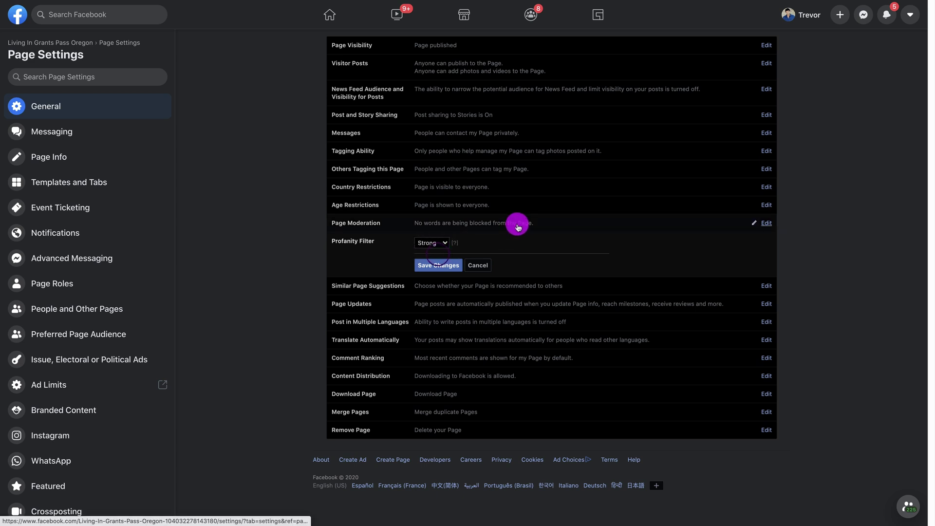
pyautogui.click(442, 265)
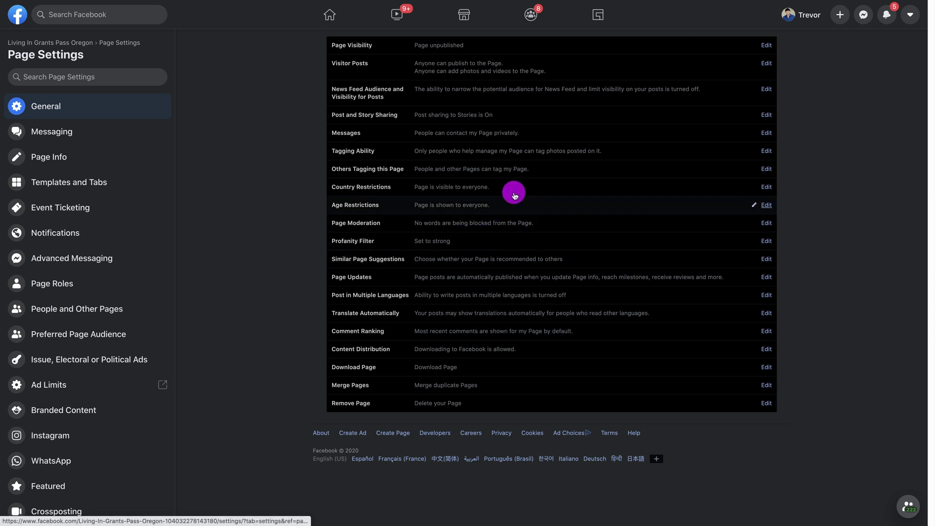
# - In Messaging settings, turn off 'Use the Return key to send messages'
pyautogui.click(60, 142)
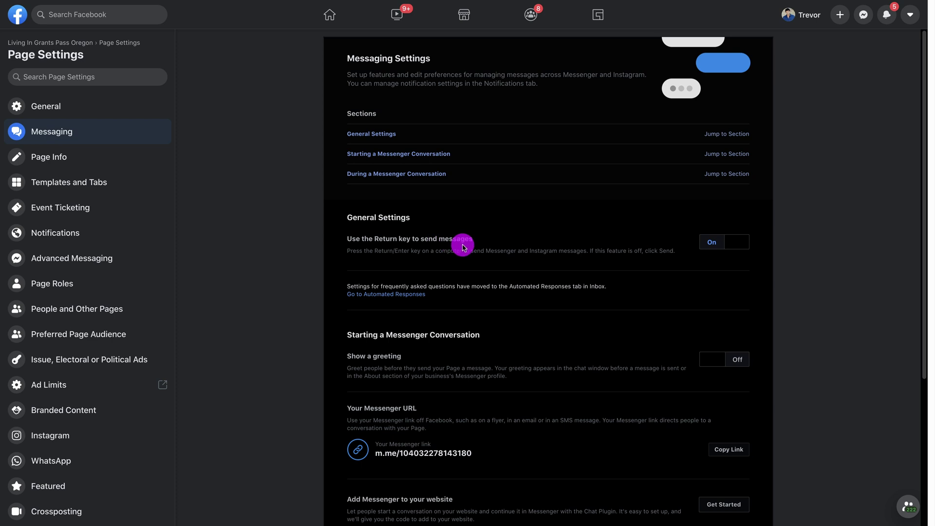
pyautogui.click(734, 242)
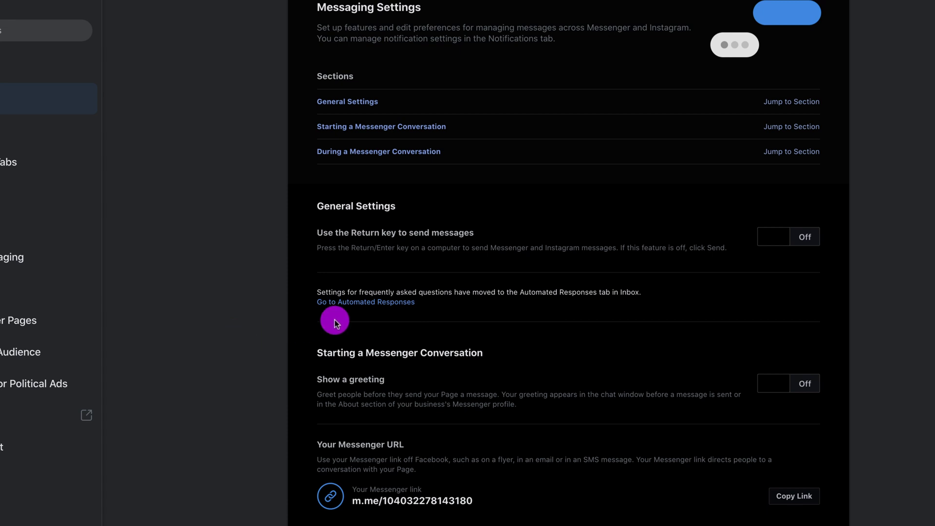
# - Go to Automated Responses and start editing the Instant Reply
pyautogui.click(353, 302)
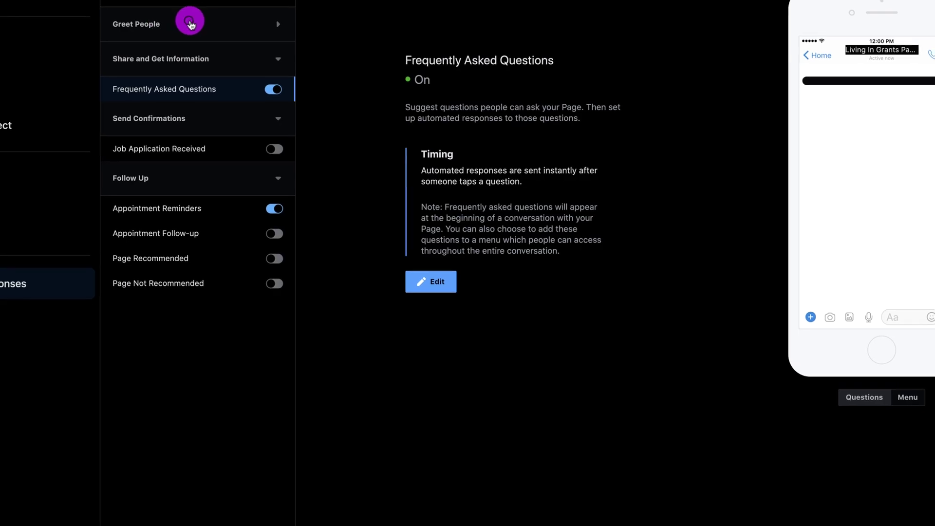
pyautogui.click(214, 75)
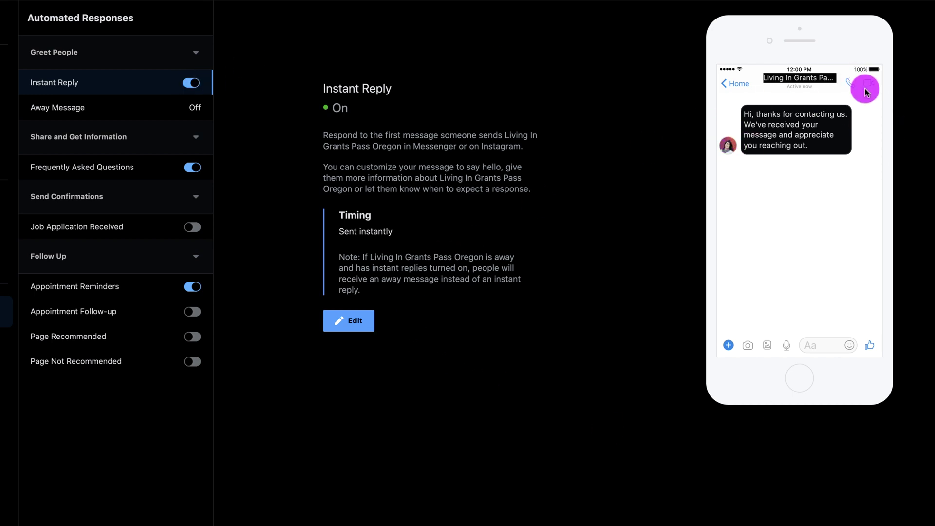
pyautogui.click(350, 323)
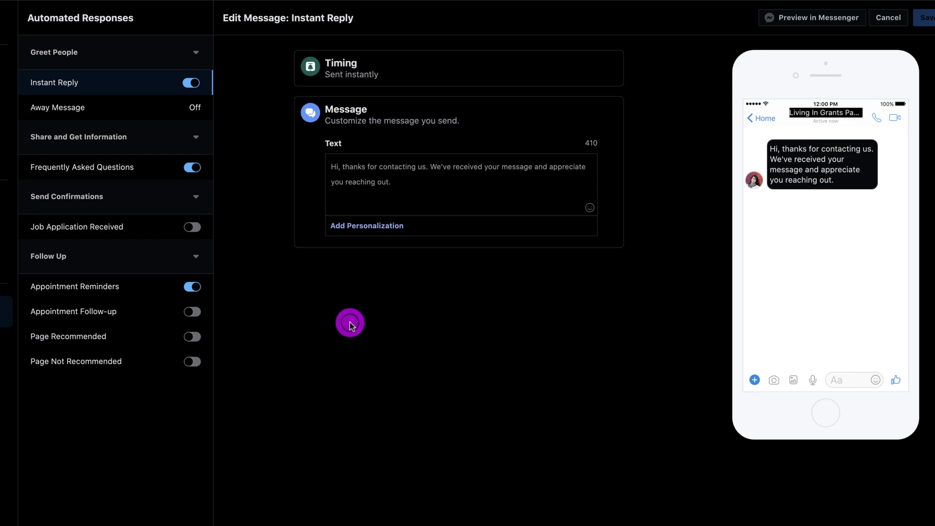
# - Rewrite the Instant Reply as 'Hi' plus the recipient's first name, thanking them and promising a reply
pyautogui.moveTo(417, 194); pyautogui.dragTo(309, 166)
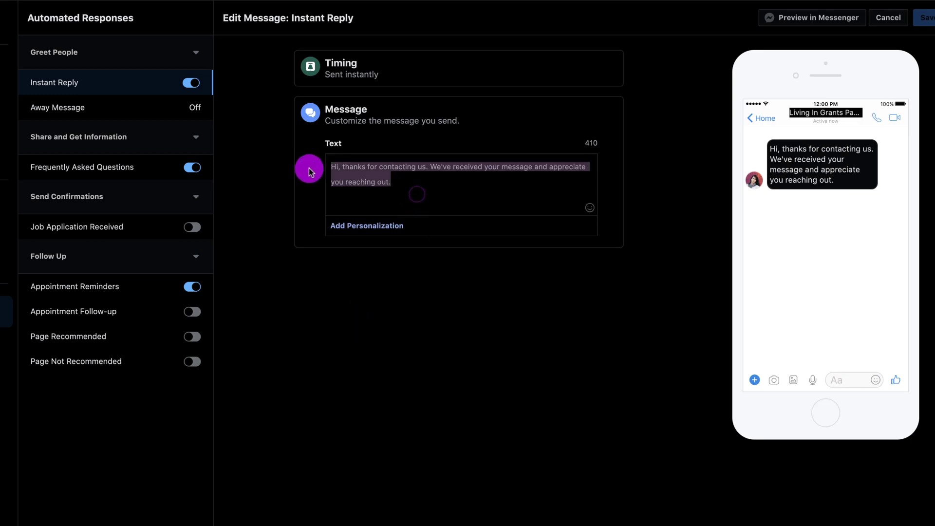
pyautogui.write('H')
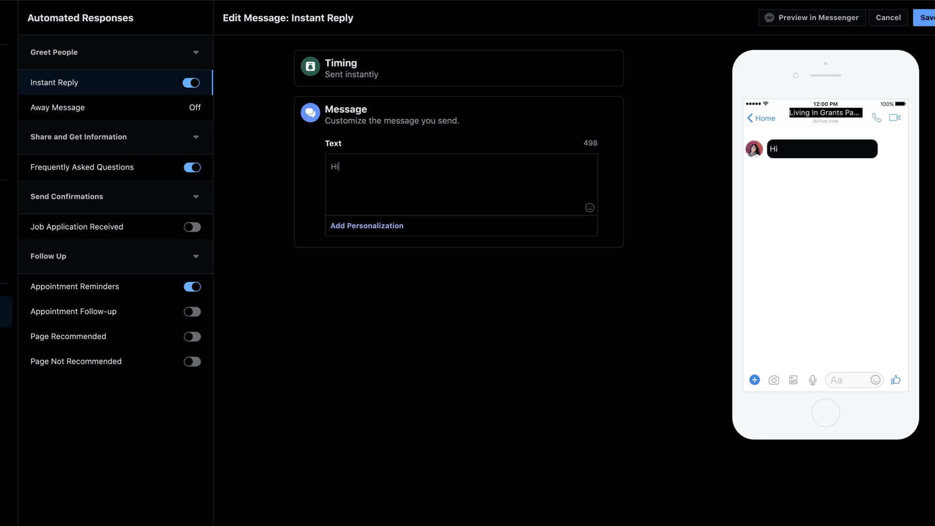
pyautogui.write('i')
pyautogui.click(381, 226)
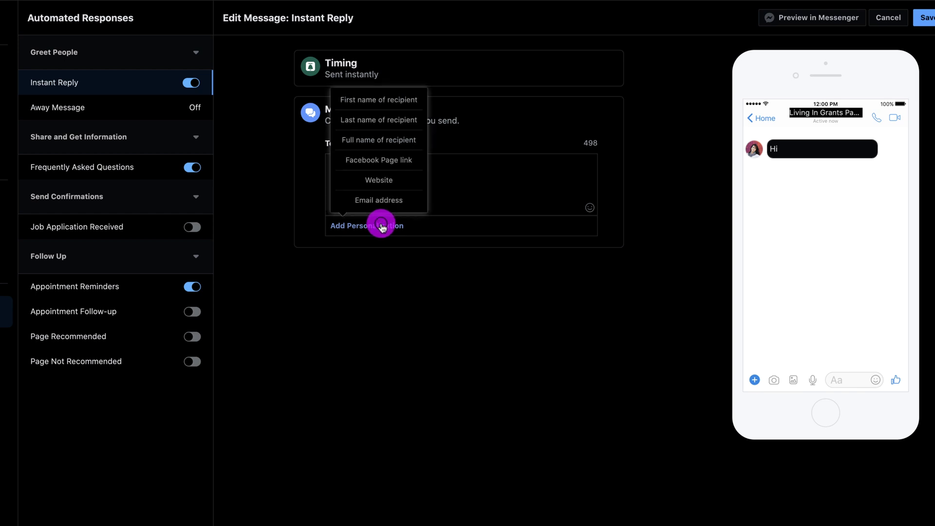
pyautogui.click(390, 98)
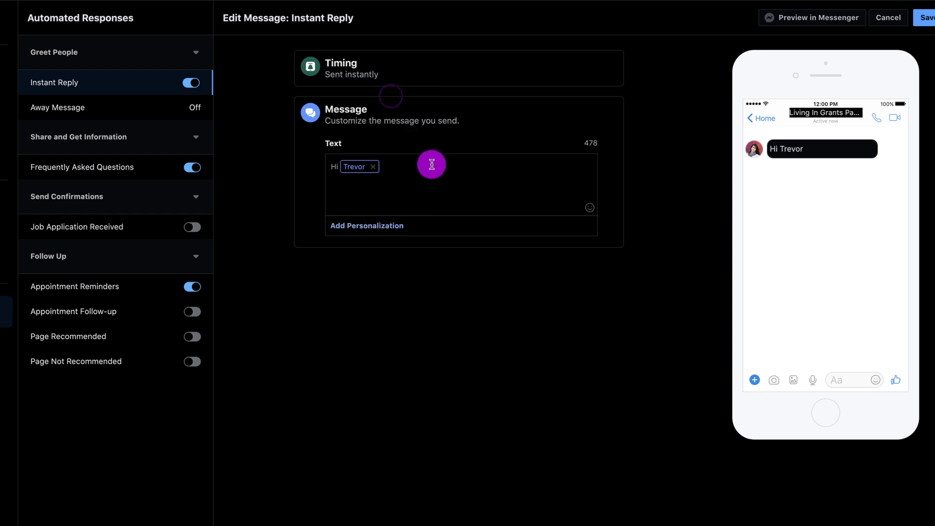
pyautogui.write("! Thanks for conctacting us!  We'll get back to you as soon as we're back at the co")
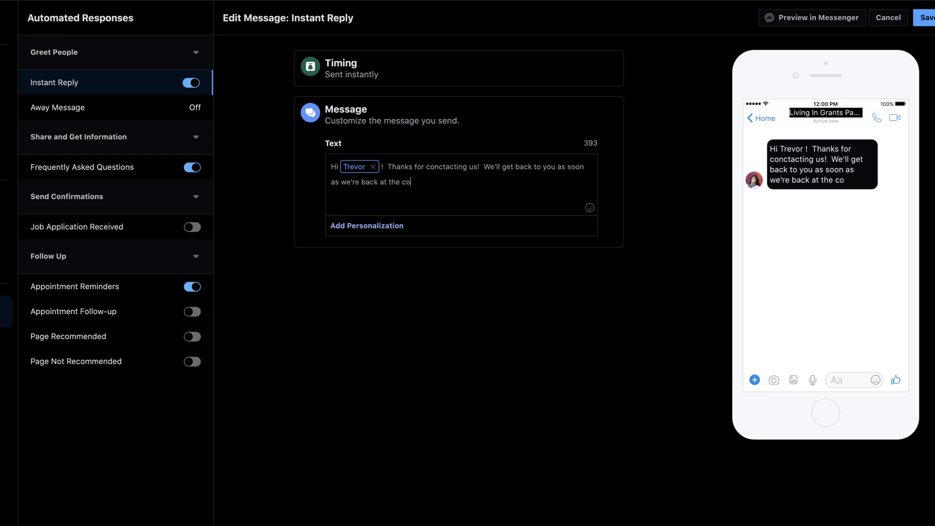
pyautogui.click(622, 175)
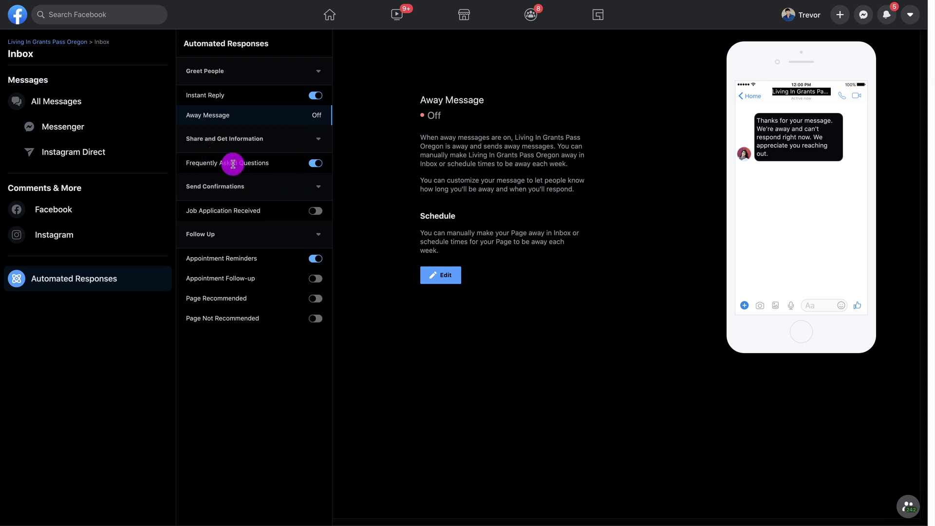
# - Add a Frequently Asked Question 'When are you open?'
pyautogui.click(235, 164)
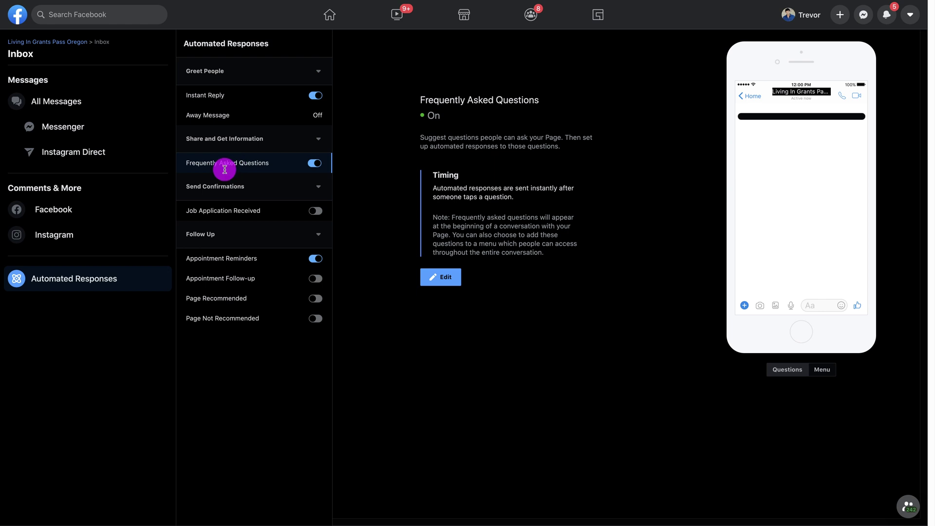
pyautogui.click(444, 276)
pyautogui.click(460, 232)
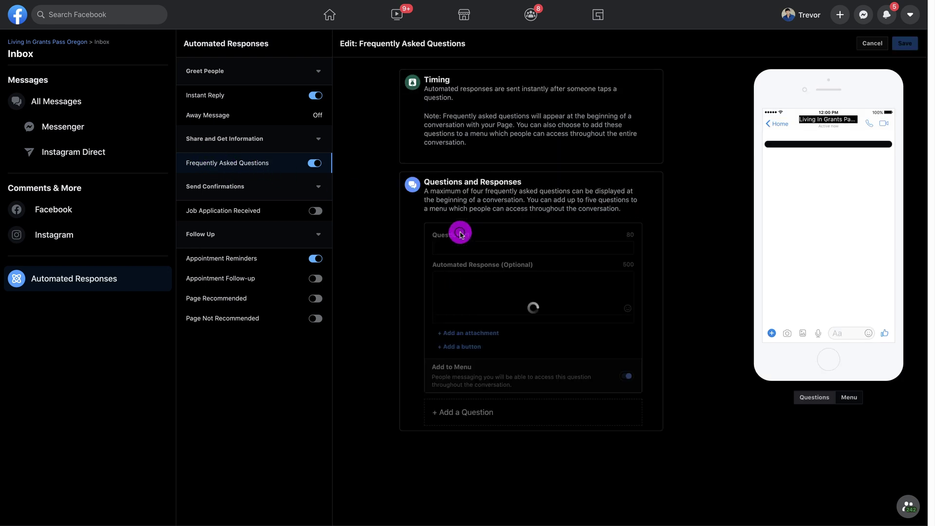
pyautogui.click(449, 248)
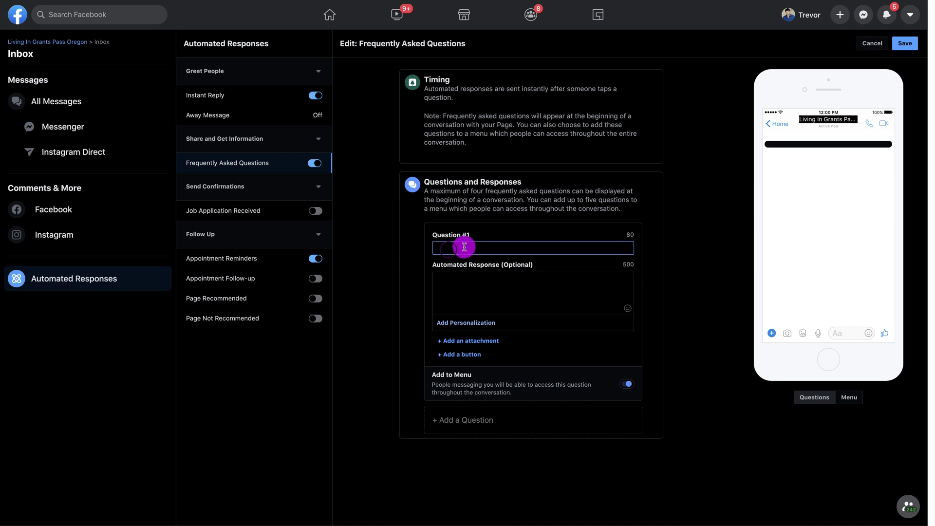
pyautogui.write('When ')
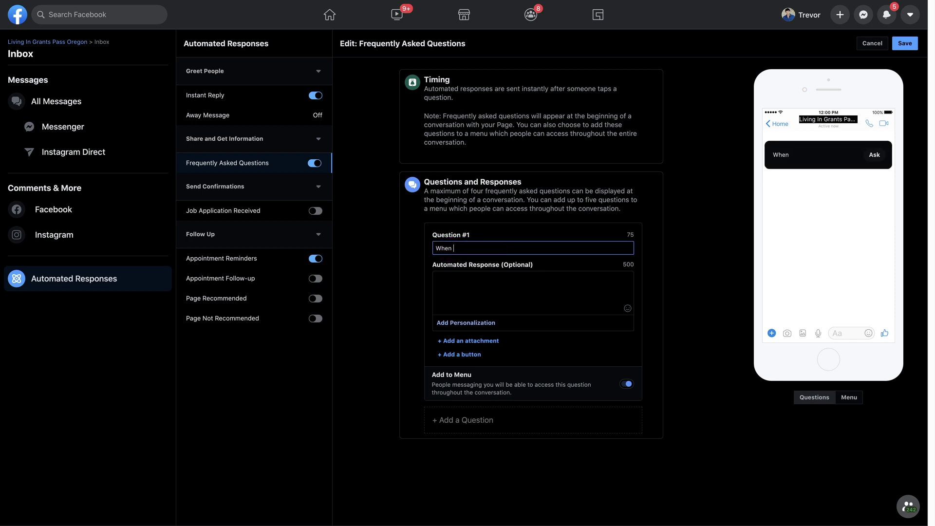
pyautogui.write('are you open?')
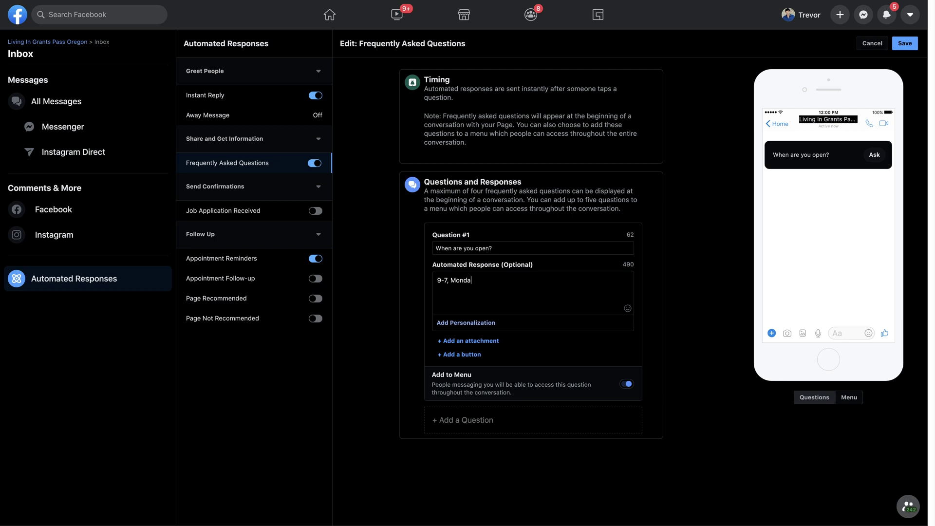
# - Answer it with '9-7, Monday through Saturday. We can't wait to connect with you!' and save the FAQs
pyautogui.press('BackSpace')
pyautogui.write("through Saturday.  We can't wait to connect with you!")
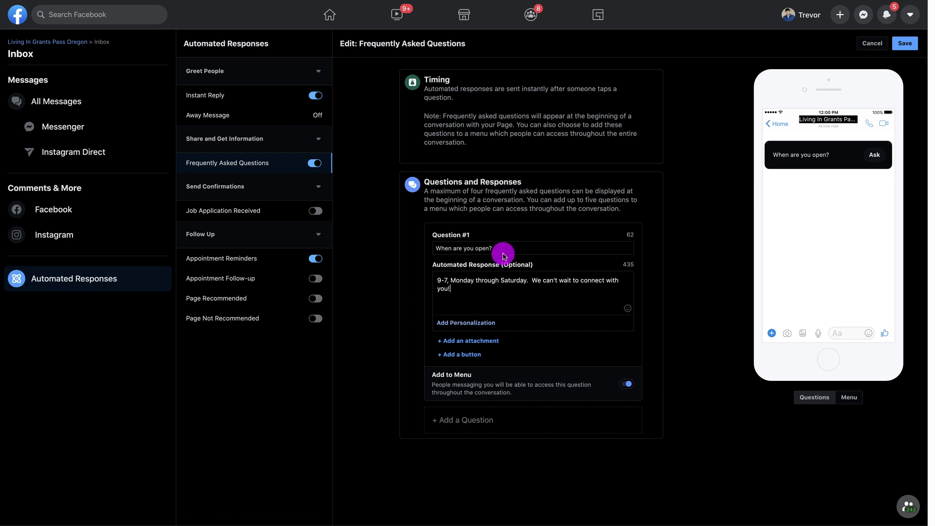
pyautogui.click(462, 422)
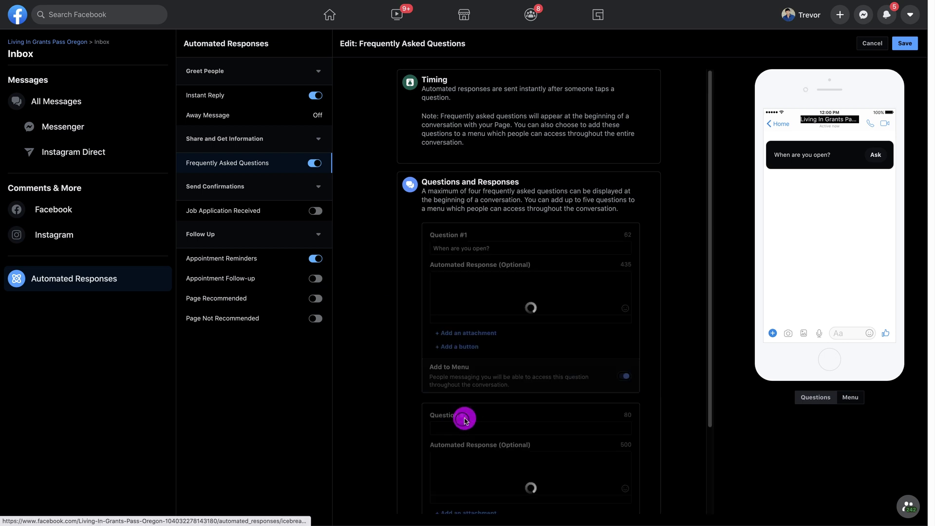
pyautogui.scroll(-3, 555, 370)
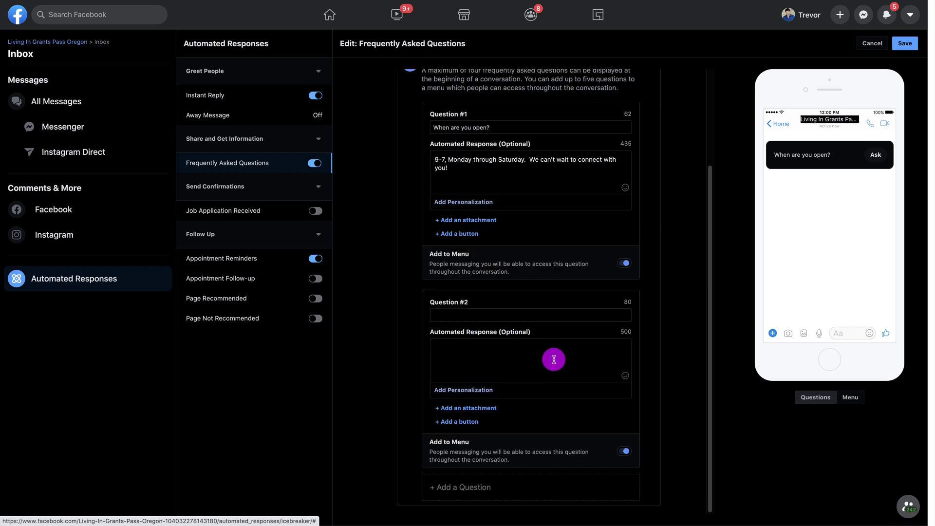
pyautogui.scroll(3, 552, 361)
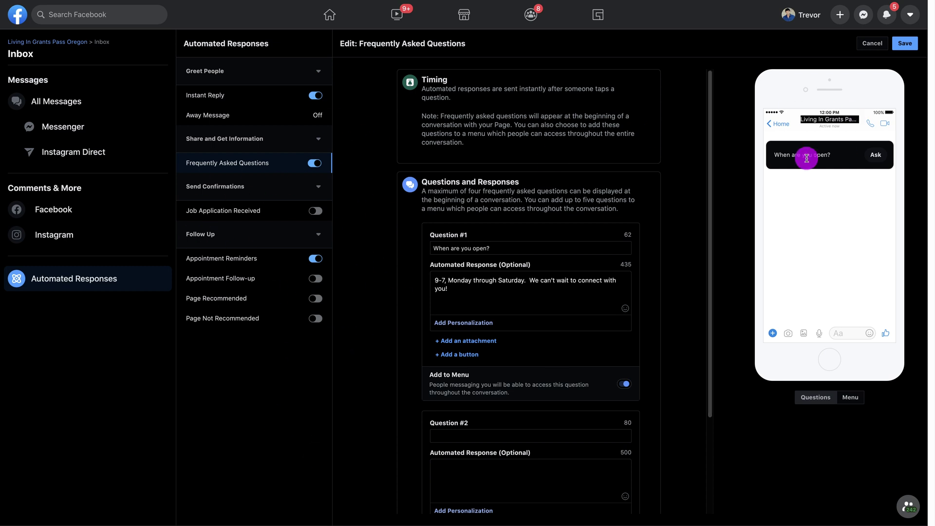
pyautogui.click(906, 44)
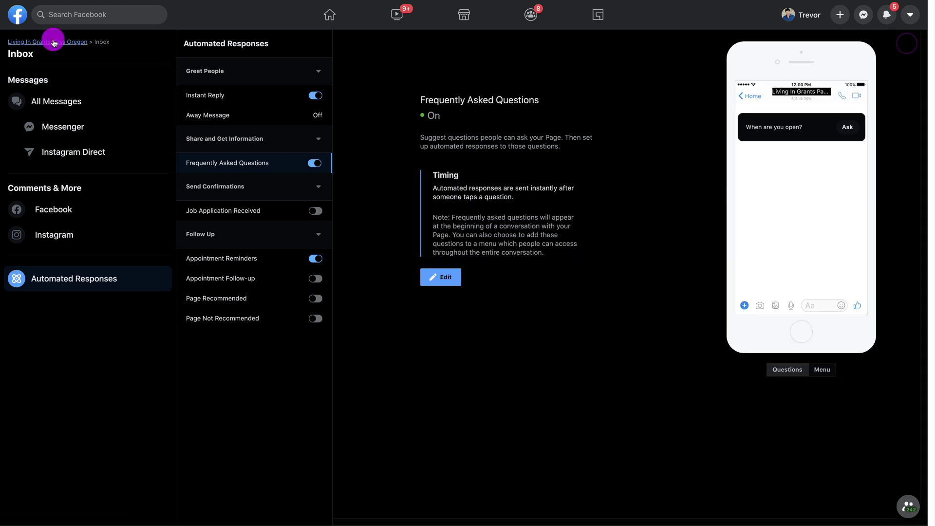
# - Open the Page's Templates and Tabs settings and preview the templates without changing them
pyautogui.click(54, 42)
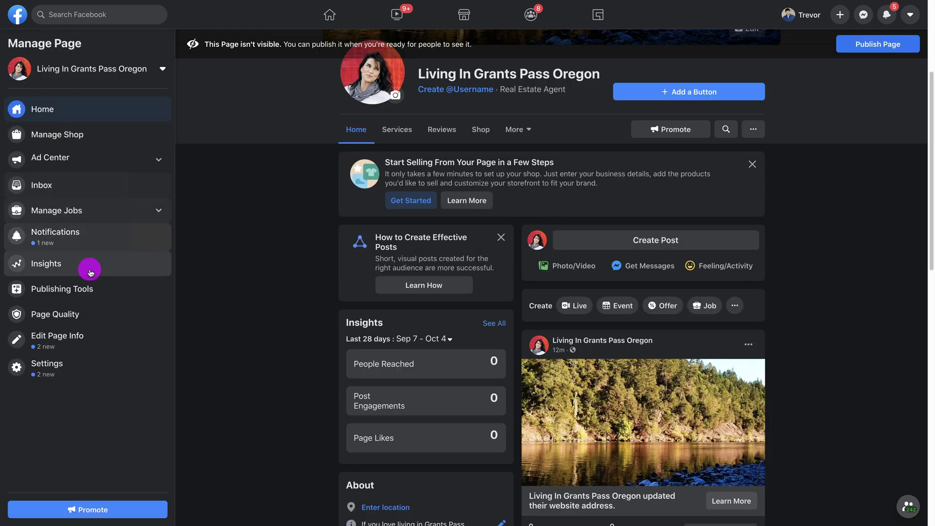
pyautogui.click(43, 367)
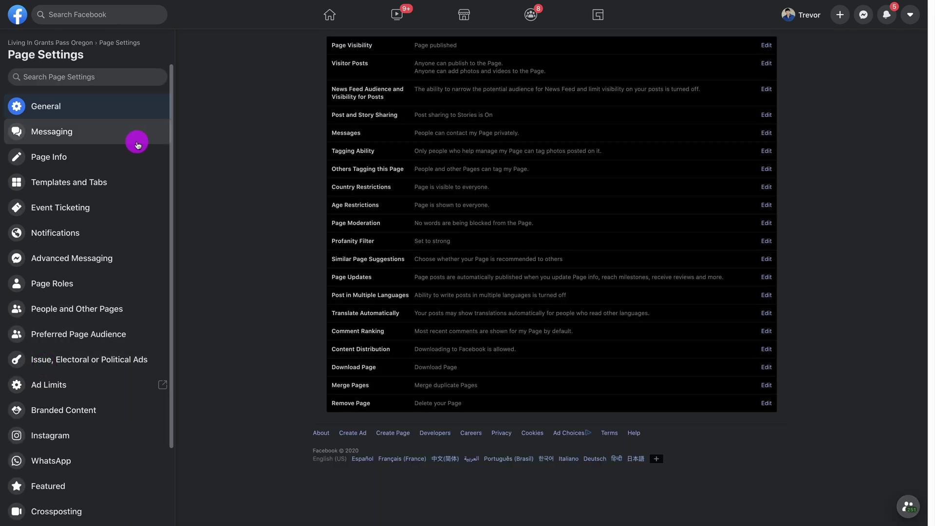
pyautogui.click(94, 180)
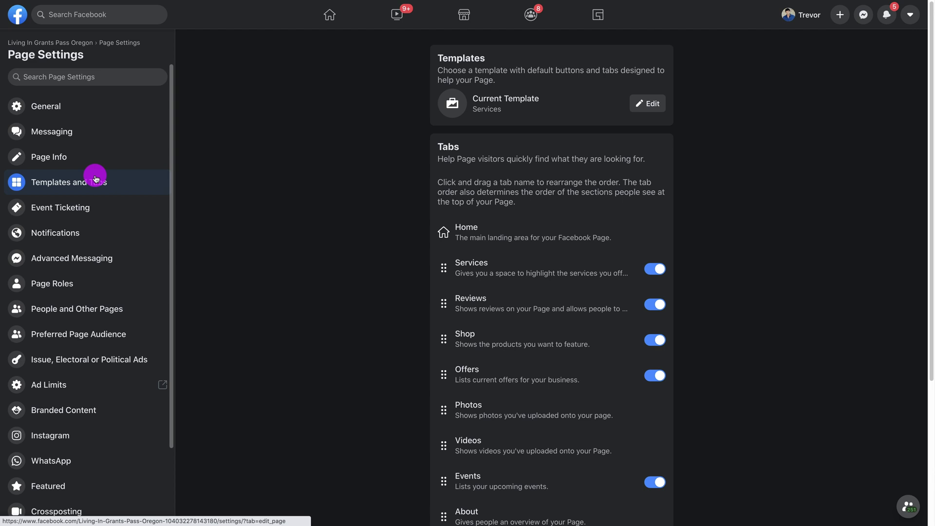
pyautogui.click(642, 103)
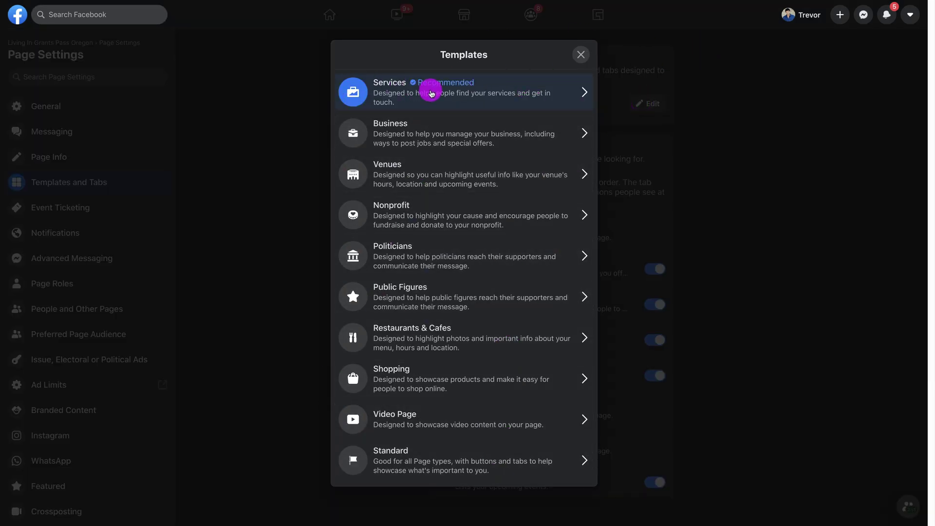
pyautogui.click(580, 54)
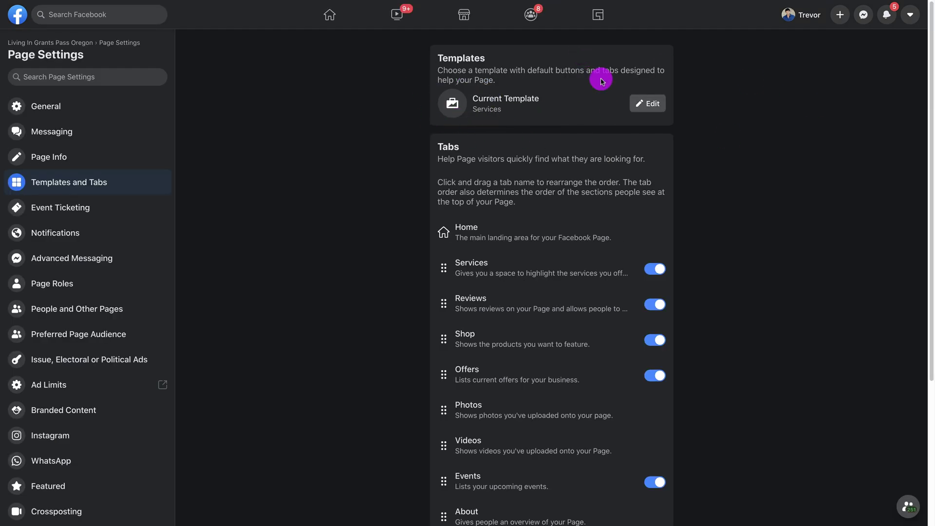
# - Keep the Services tab on and switch off the Reviews and Offers tabs
pyautogui.scroll(-4, 541, 292)
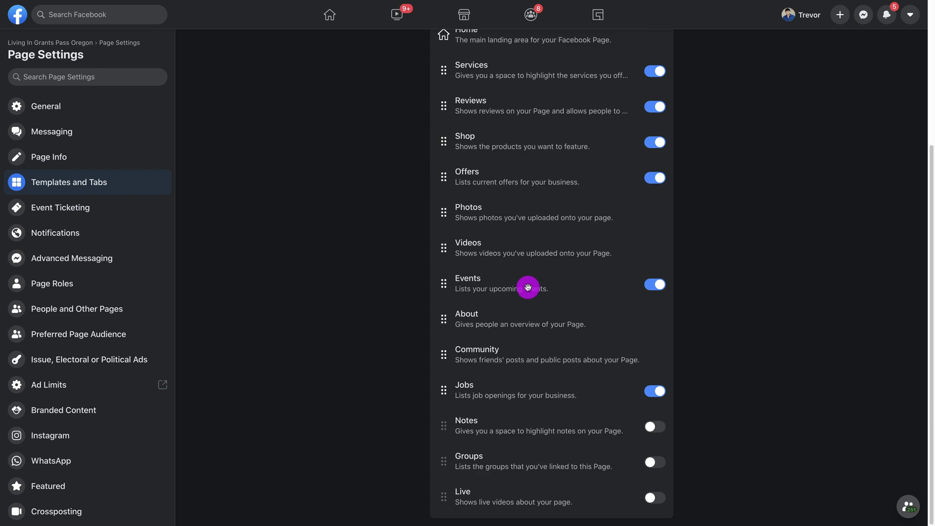
pyautogui.scroll(4, 542, 298)
pyautogui.scroll(-4, 541, 298)
pyautogui.scroll(4, 543, 298)
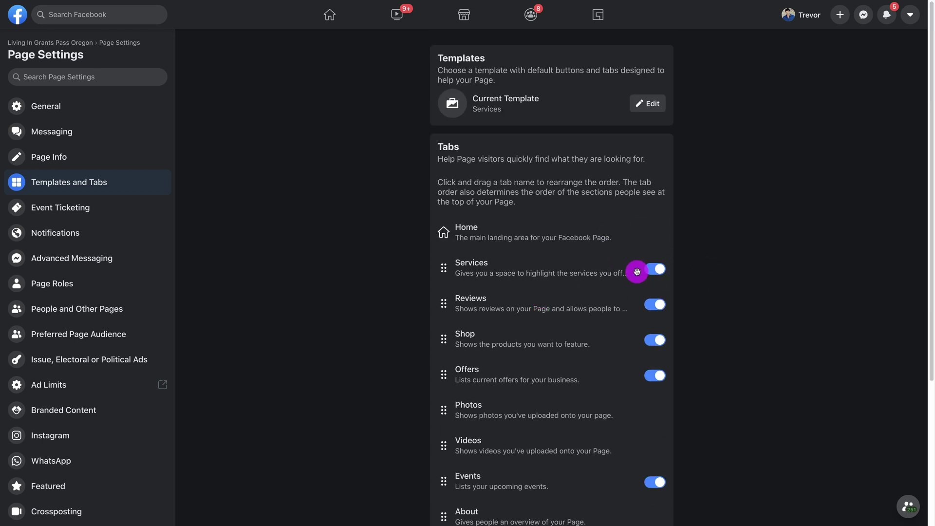
pyautogui.click(647, 269)
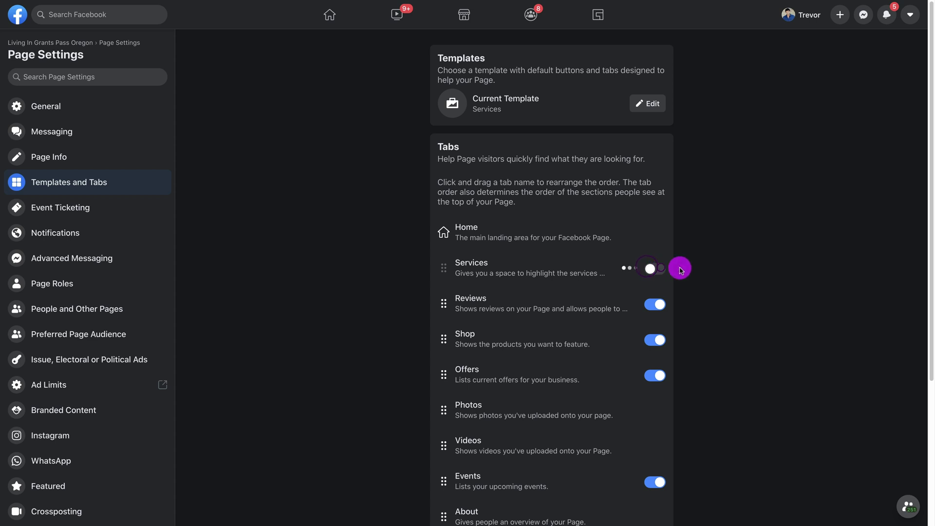
pyautogui.scroll(-4, 701, 232)
pyautogui.scroll(4, 701, 233)
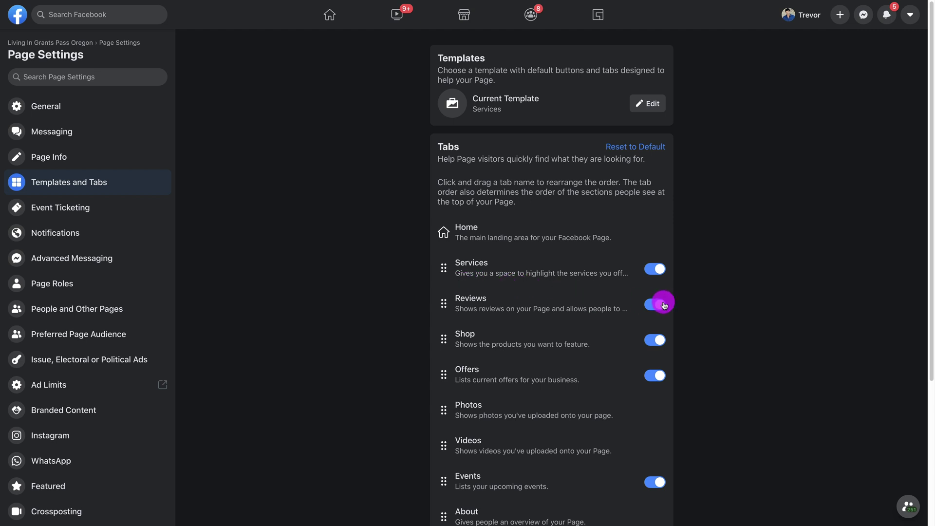
pyautogui.click(648, 306)
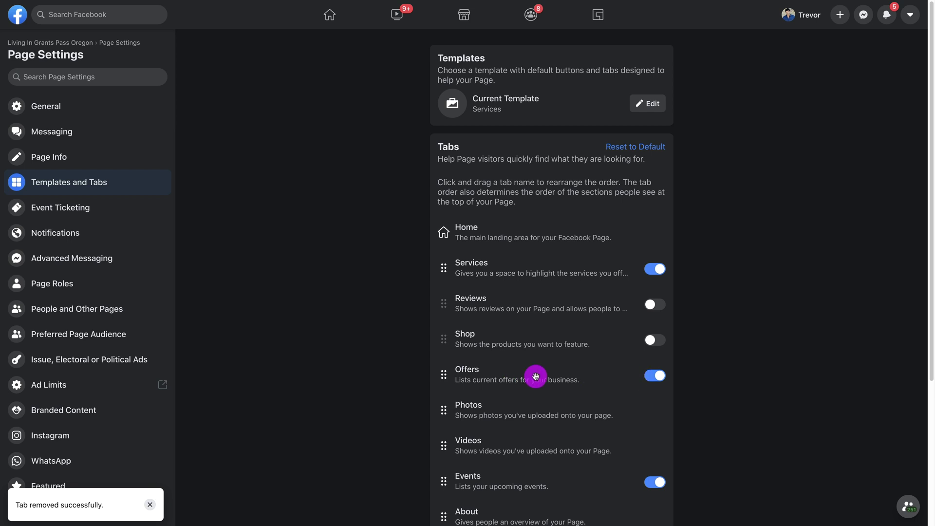
pyautogui.click(653, 376)
pyautogui.scroll(-4, 760, 329)
pyautogui.scroll(4, 760, 330)
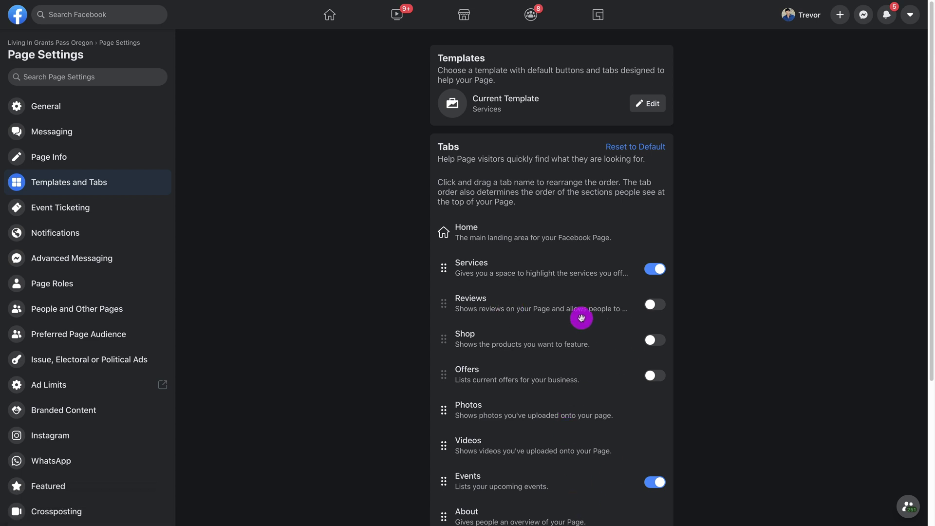
# - Reorder the Page tabs to Home, About, Videos, Photos, then return to the Page home
pyautogui.moveTo(480, 414); pyautogui.dragTo(484, 258)
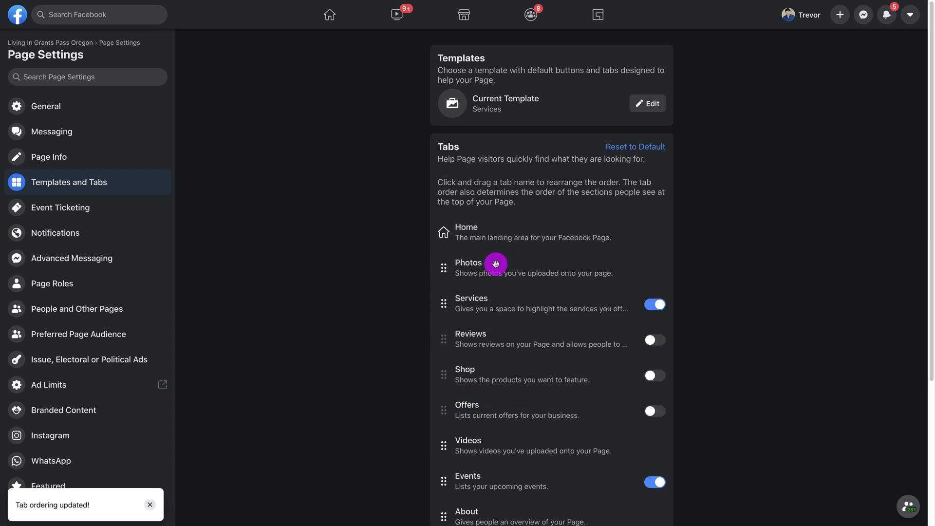
pyautogui.moveTo(471, 447); pyautogui.dragTo(469, 256)
pyautogui.scroll(-2, 569, 418)
pyautogui.scroll(2, 486, 504)
pyautogui.moveTo(486, 505); pyautogui.dragTo(485, 252)
pyautogui.scroll(-4, 567, 417)
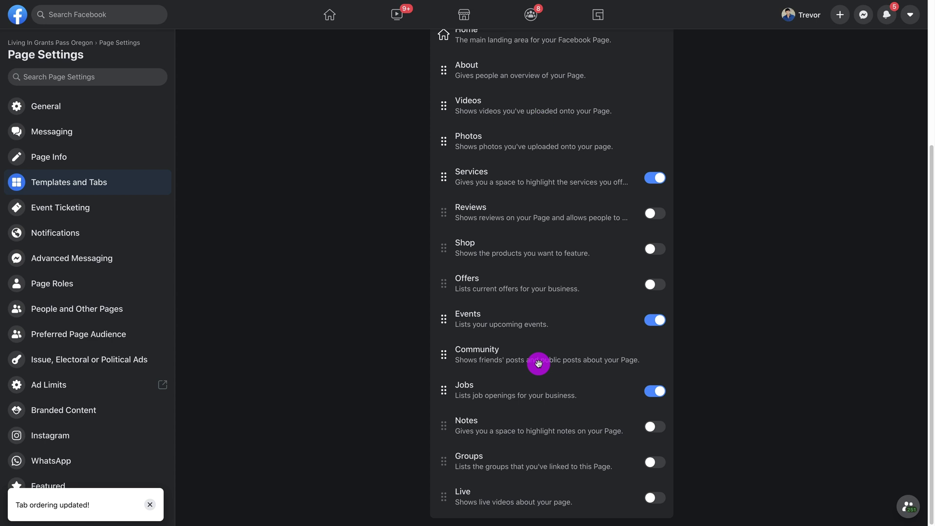
pyautogui.scroll(4, 541, 375)
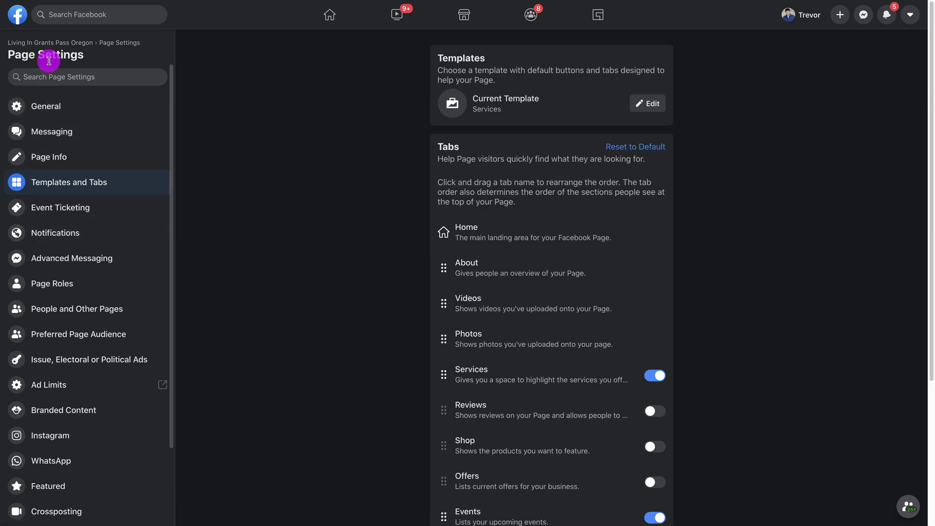
pyautogui.click(49, 42)
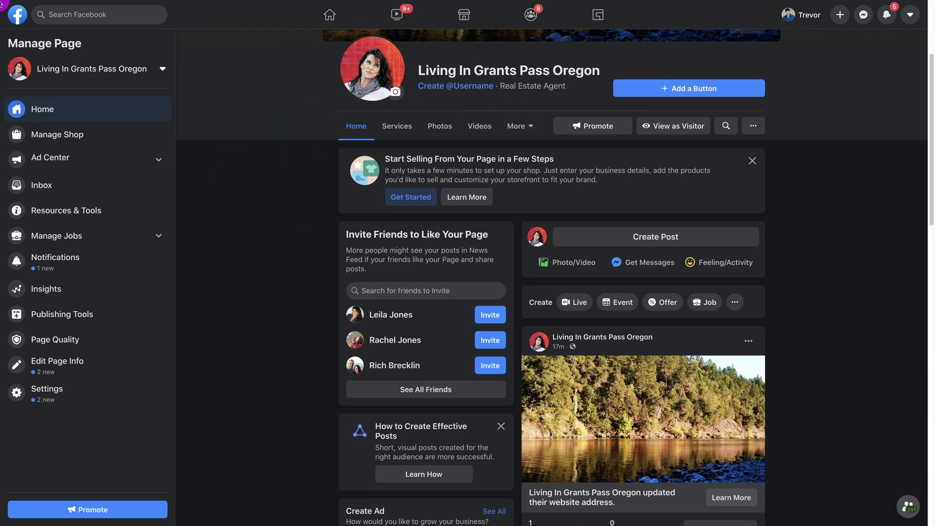
# - Exit fullscreen, reload the Page, and check its About, Videos, Photos and Home tabs
pyautogui.moveTo(60, 3)
pyautogui.click(32, 17)
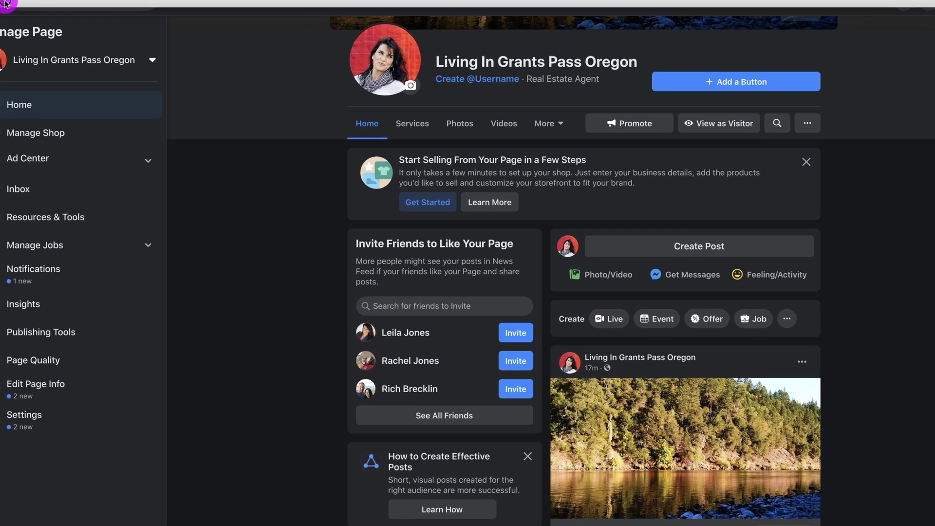
pyautogui.click(49, 15)
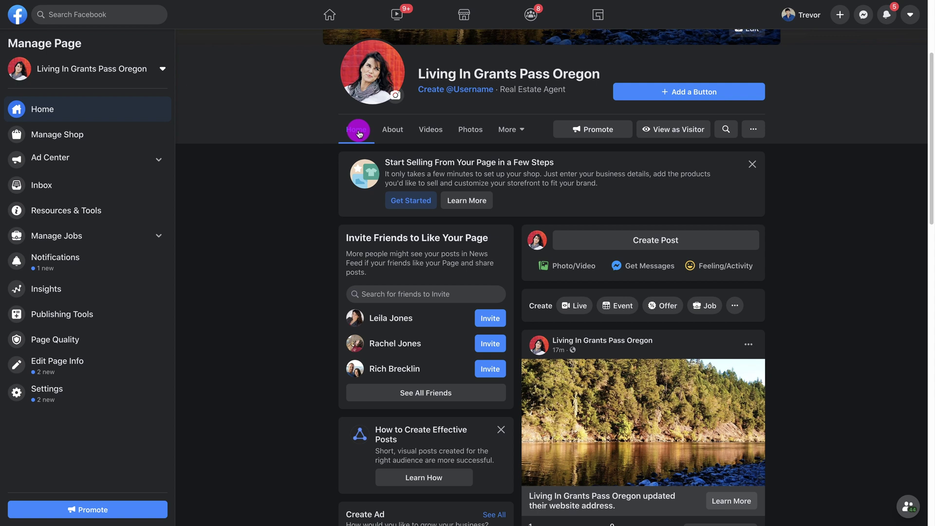
pyautogui.click(394, 132)
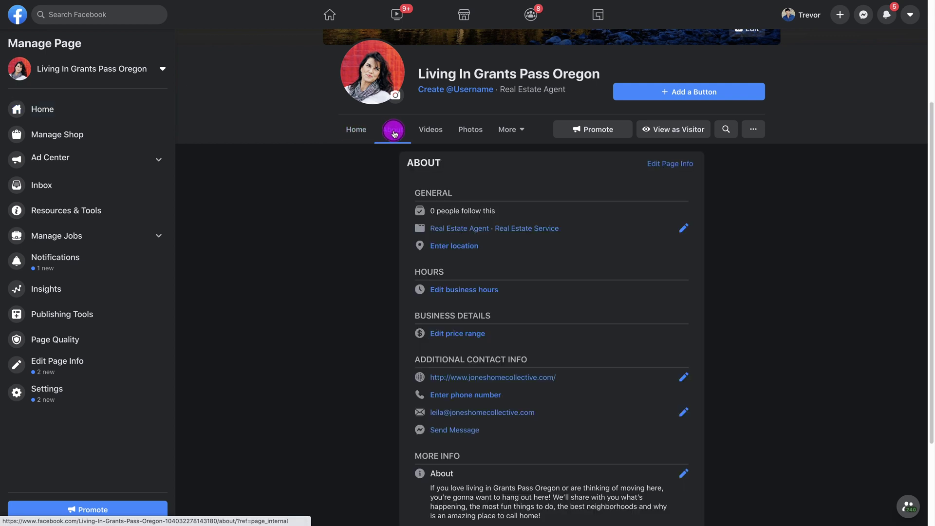
pyautogui.click(419, 127)
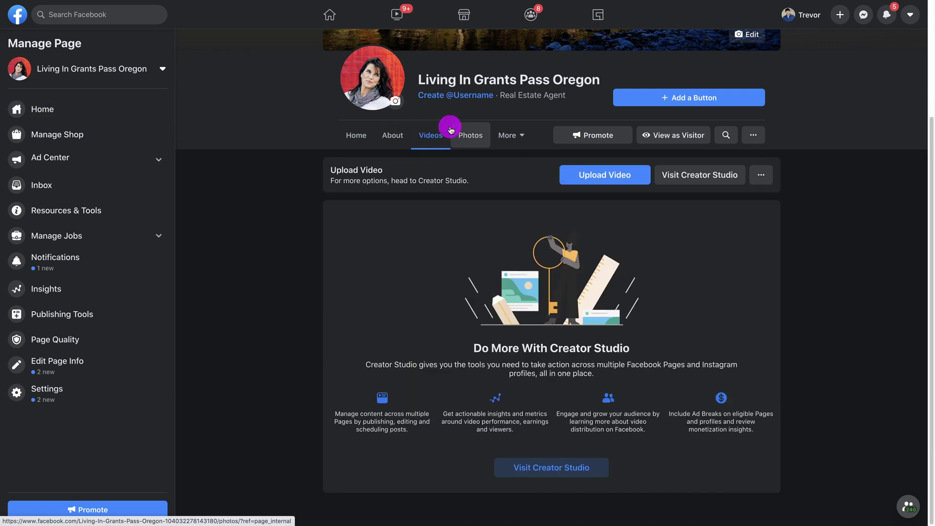
pyautogui.click(464, 135)
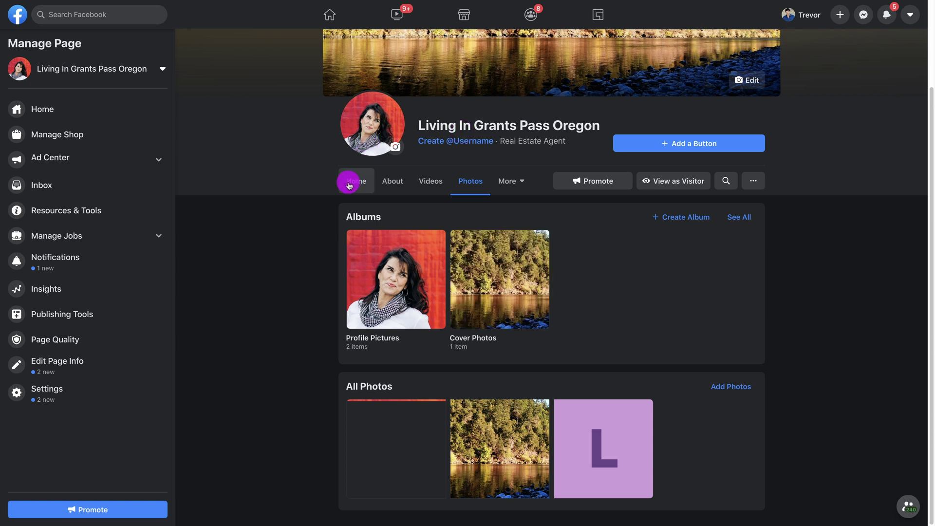
pyautogui.click(349, 184)
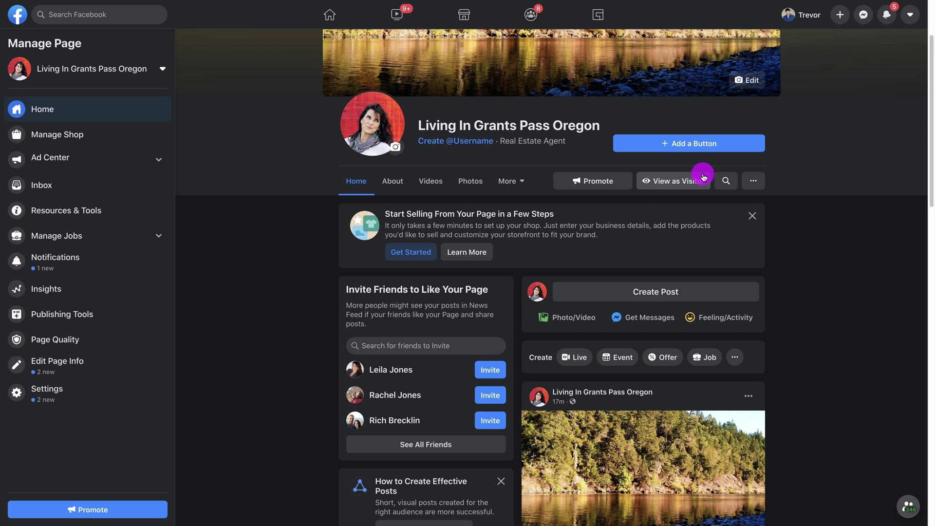
# - Preview the Page as a visitor, scroll through it, then exit the visitor view
pyautogui.click(689, 182)
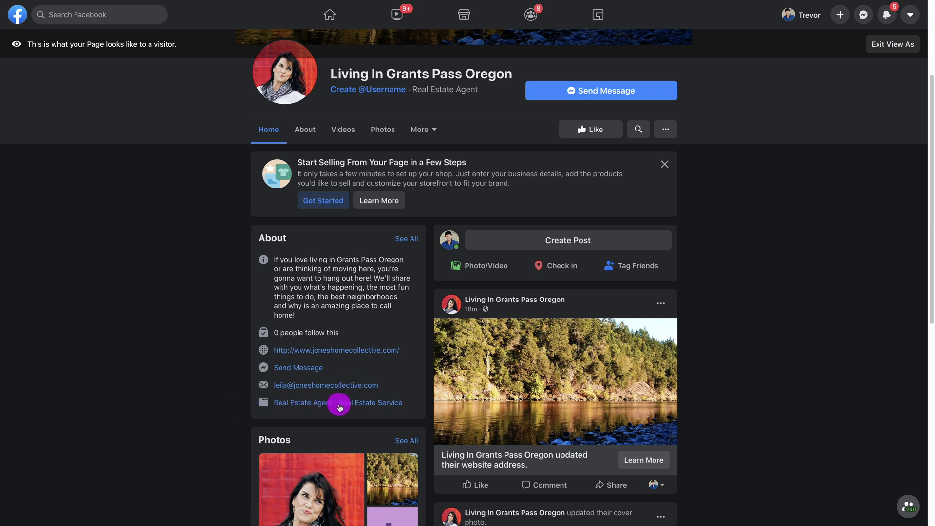
pyautogui.scroll(-3, 193, 390)
pyautogui.scroll(-2, 259, 302)
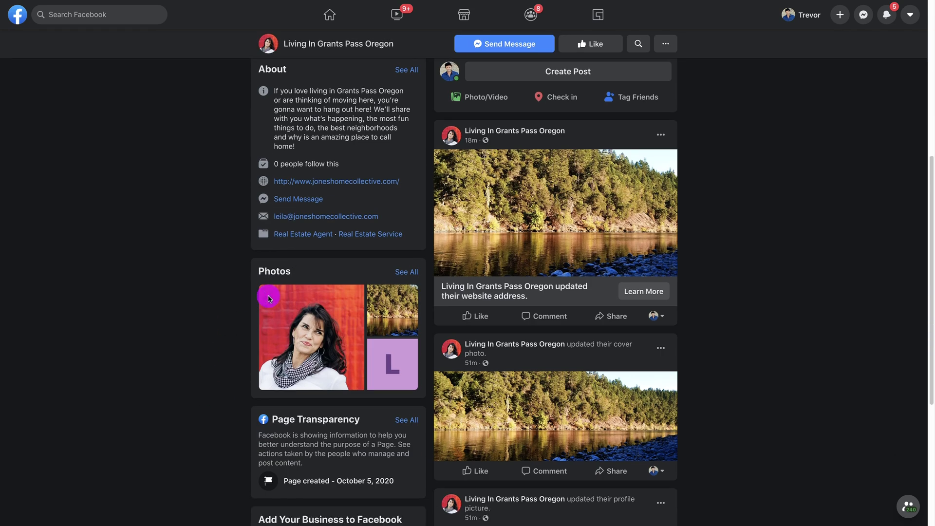
pyautogui.scroll(-3, 302, 304)
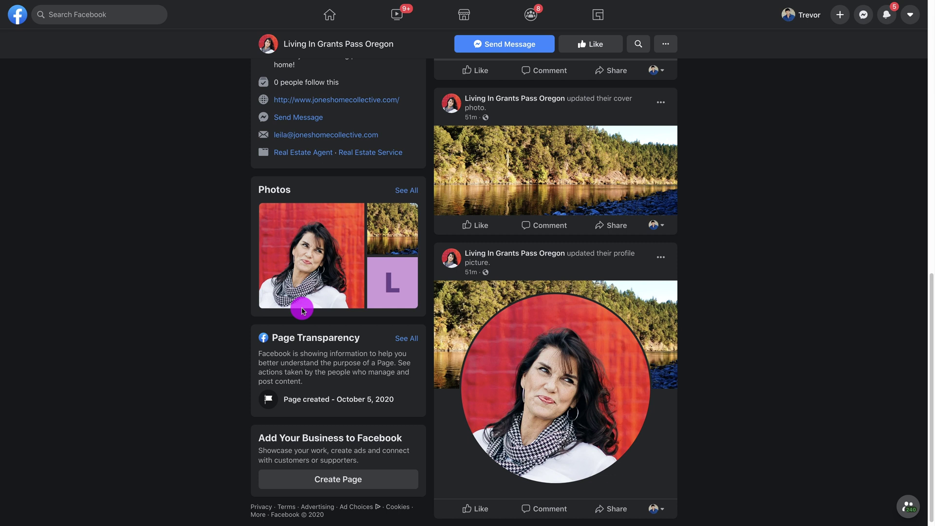
pyautogui.scroll(10, 303, 288)
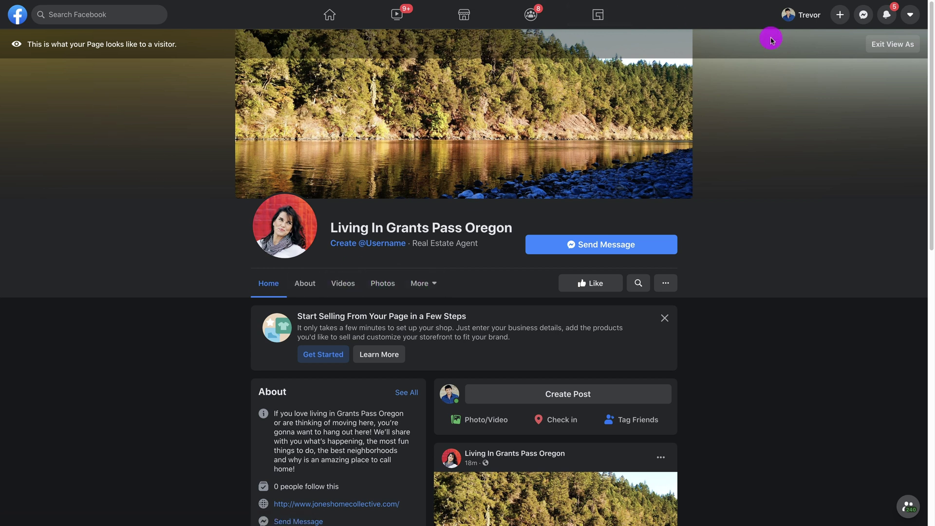
pyautogui.click(898, 48)
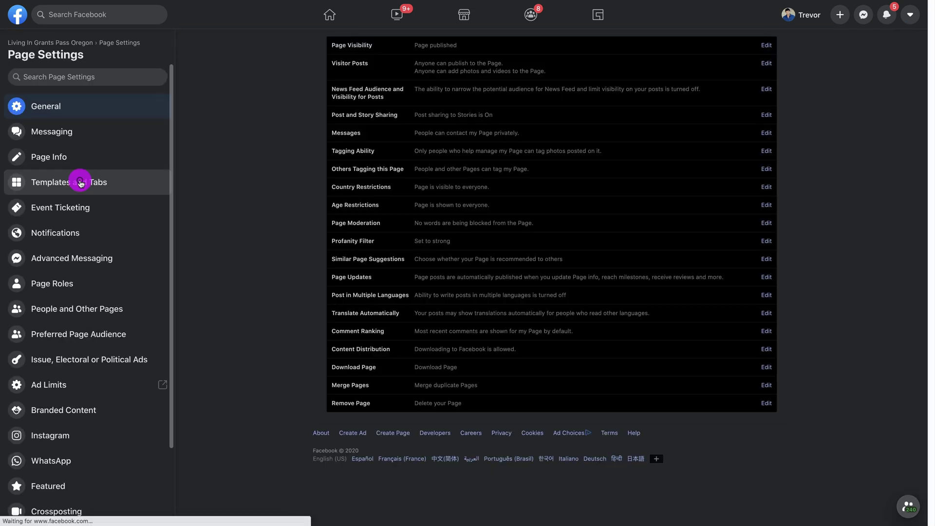
# - Switch off the Events and Jobs tabs, then open the Page's Notifications settings
pyautogui.click(81, 183)
pyautogui.scroll(-4, 261, 253)
pyautogui.click(652, 233)
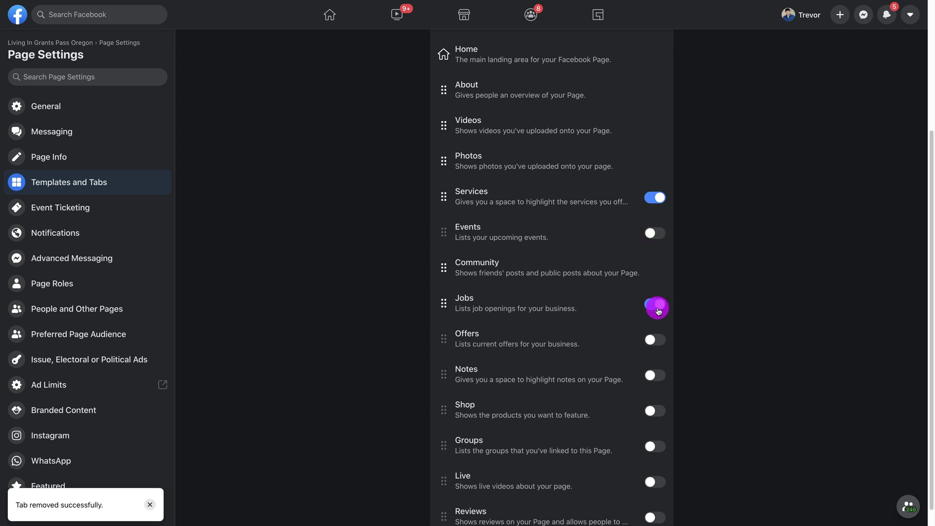
pyautogui.click(653, 306)
pyautogui.scroll(-1, 312, 292)
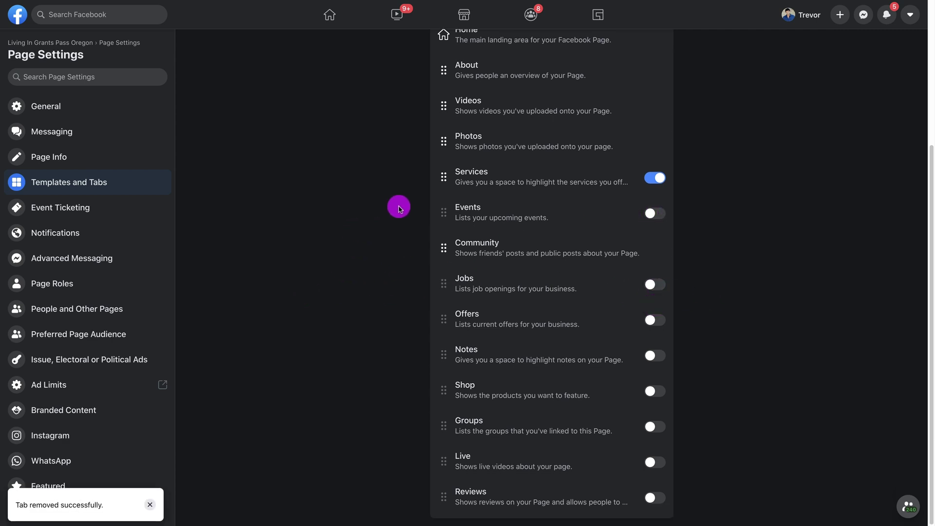
pyautogui.scroll(4, 353, 281)
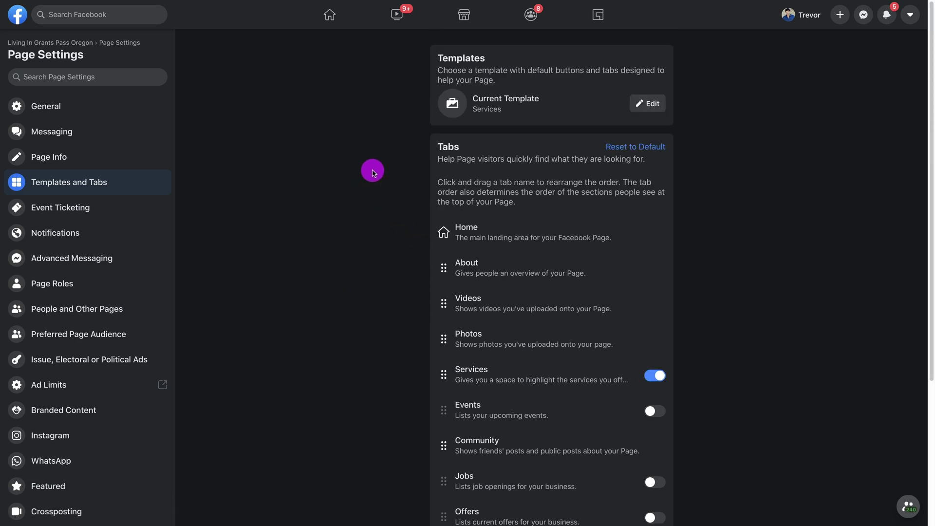
pyautogui.click(68, 236)
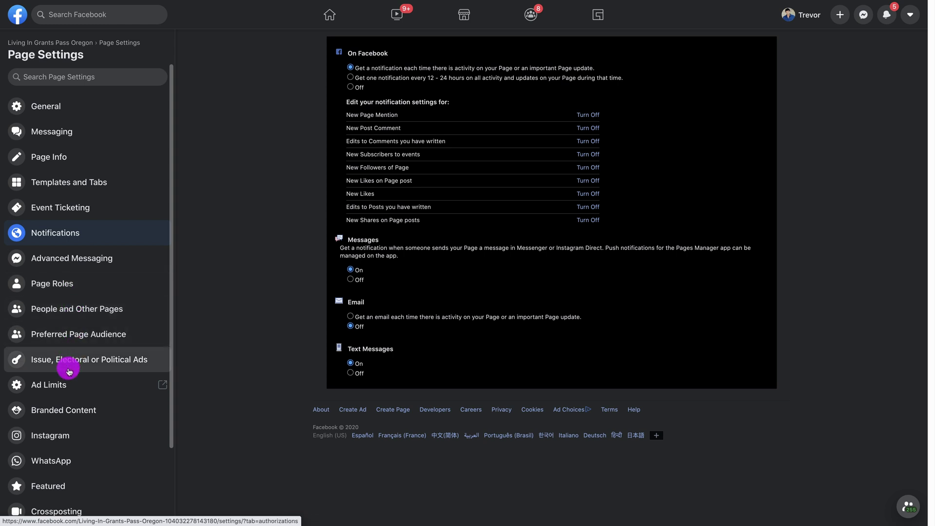
# - Start connecting an Instagram account to the Page, then open the Page's Activity Log
pyautogui.click(55, 440)
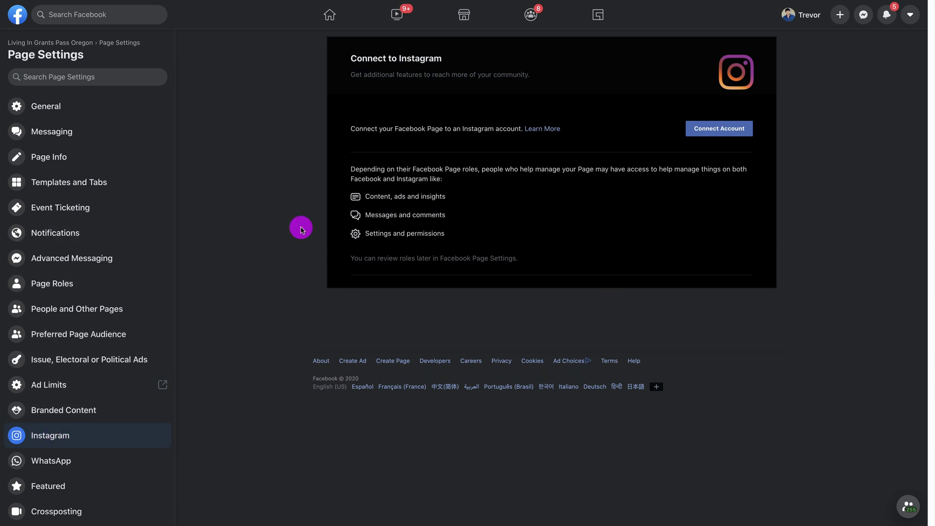
pyautogui.click(724, 130)
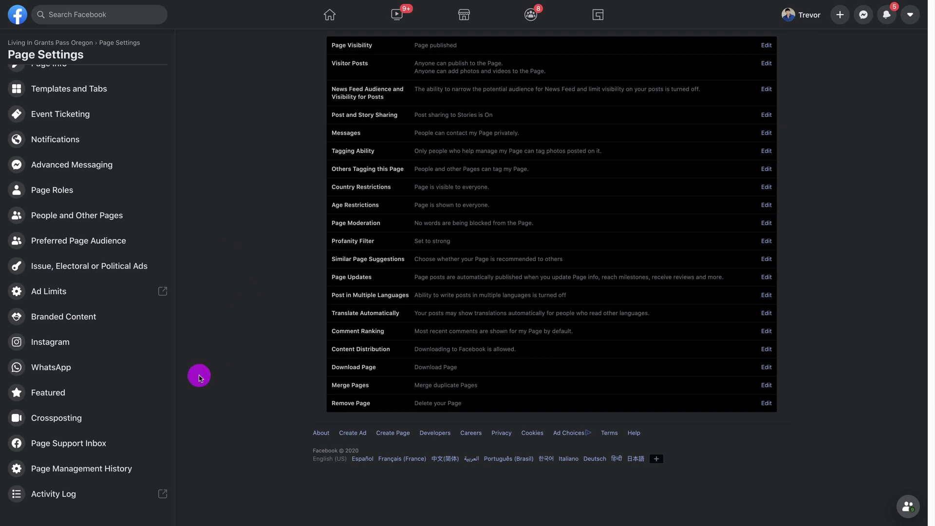
pyautogui.click(59, 494)
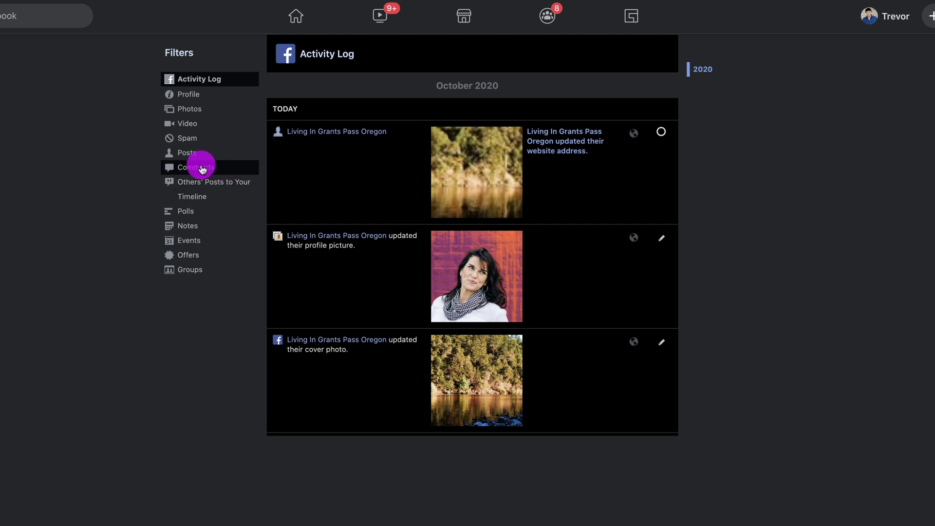
# - Filter the Page's Activity Log to show comments
pyautogui.click(202, 167)
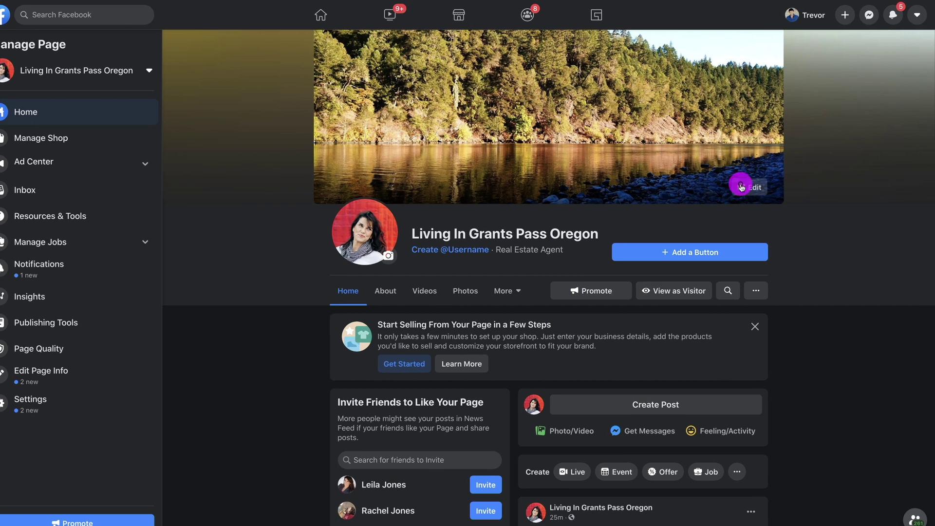
pyautogui.click(748, 182)
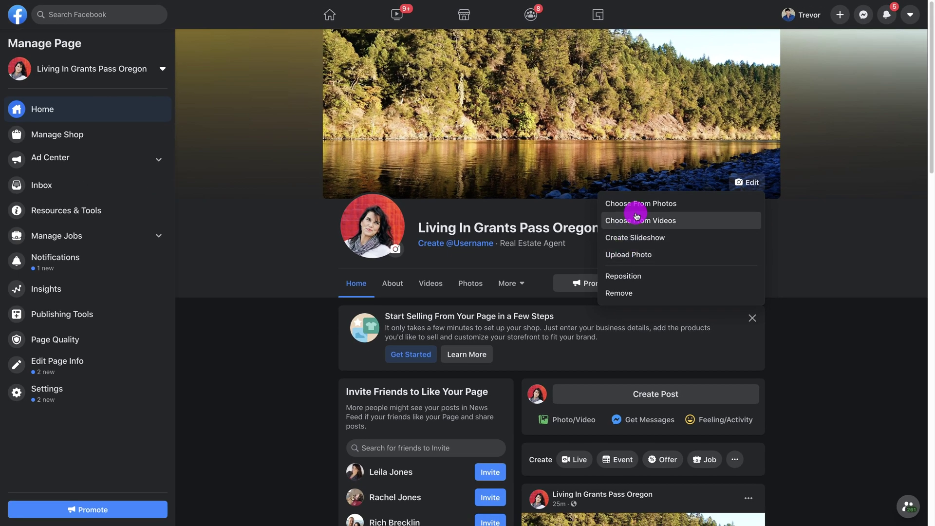
pyautogui.click(911, 226)
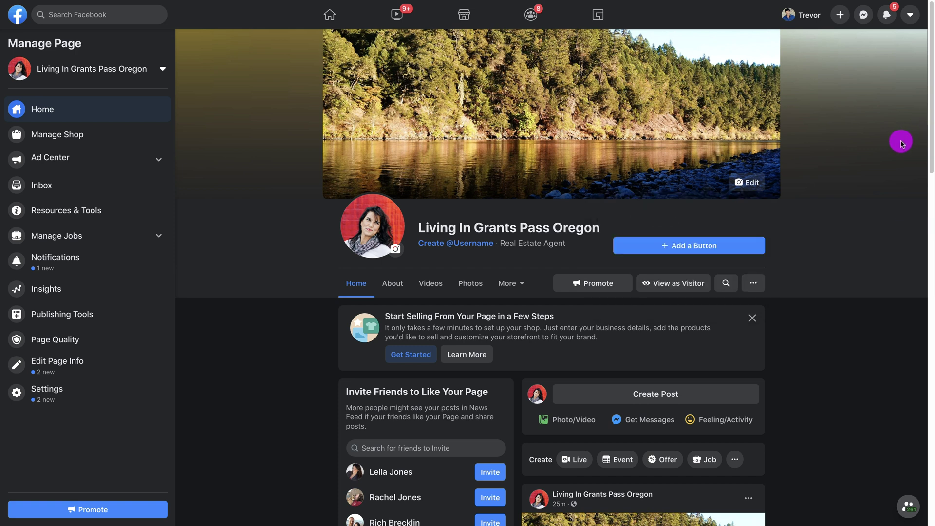
pyautogui.scroll(-2, 585, 335)
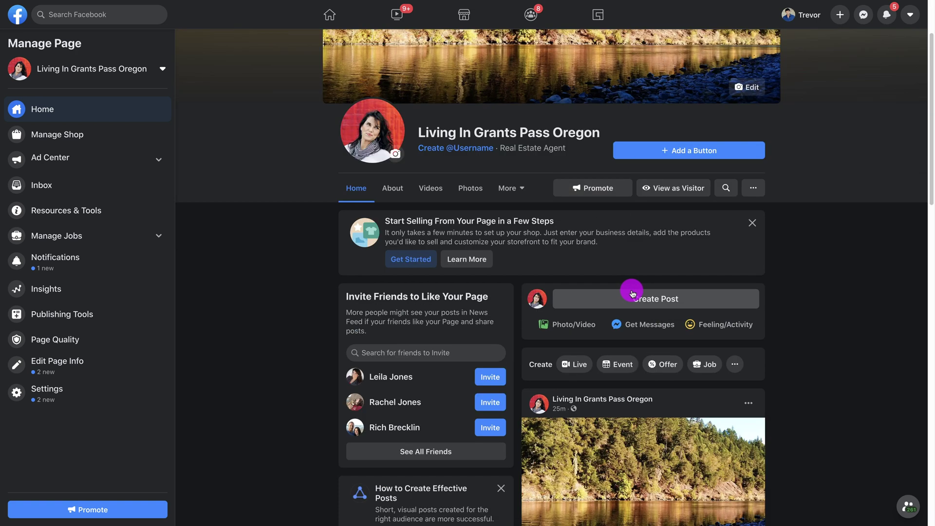
# - Publish FB Cover River.mp4 as a video post titled 'Rogue River' with caption 'Love this spot!'
pyautogui.click(573, 327)
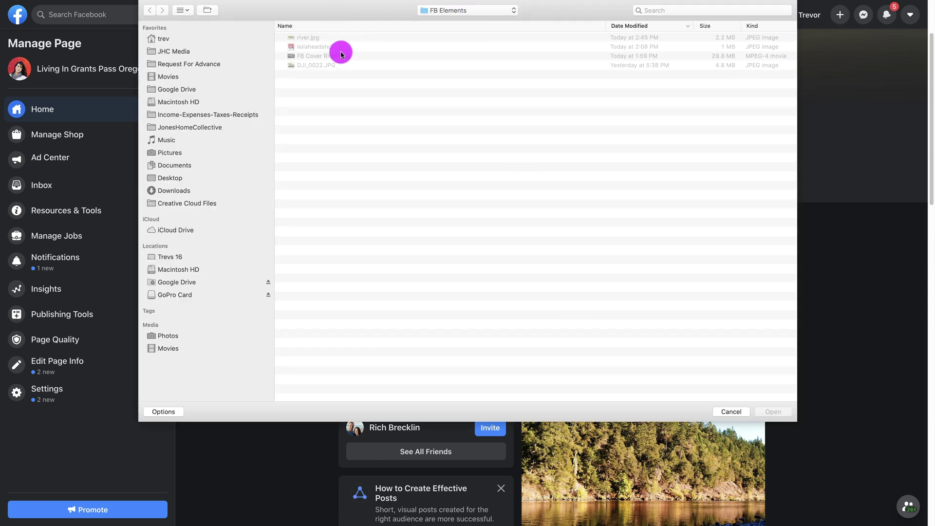
pyautogui.doubleClick(339, 58)
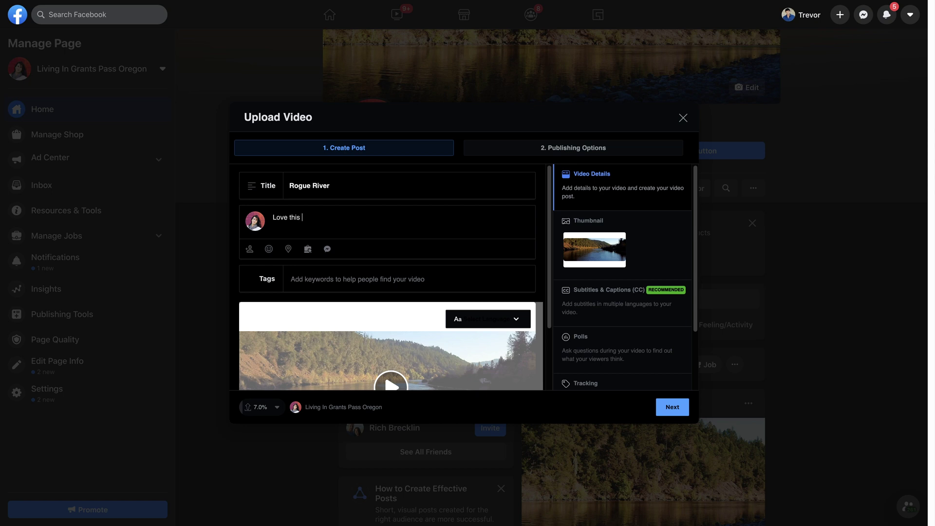
pyautogui.click(671, 407)
pyautogui.click(666, 405)
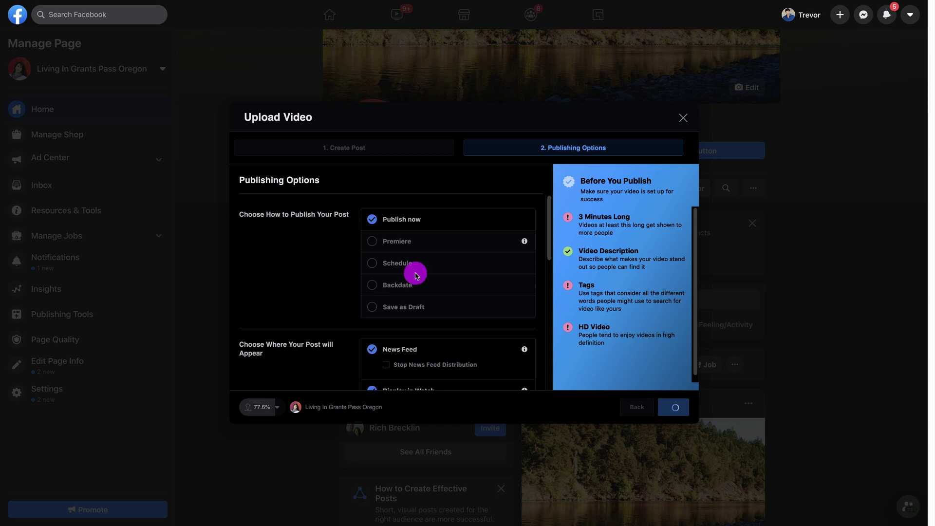
pyautogui.scroll(-6, 429, 241)
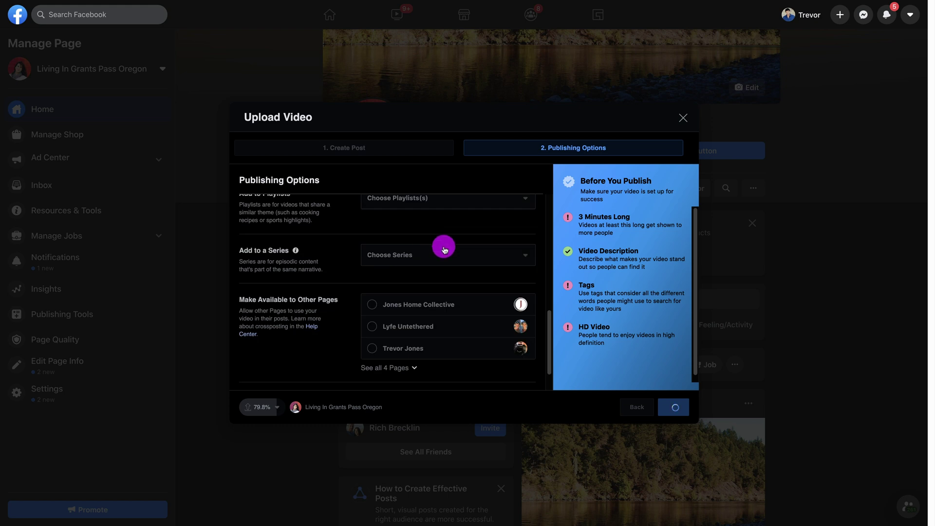
pyautogui.scroll(6, 487, 249)
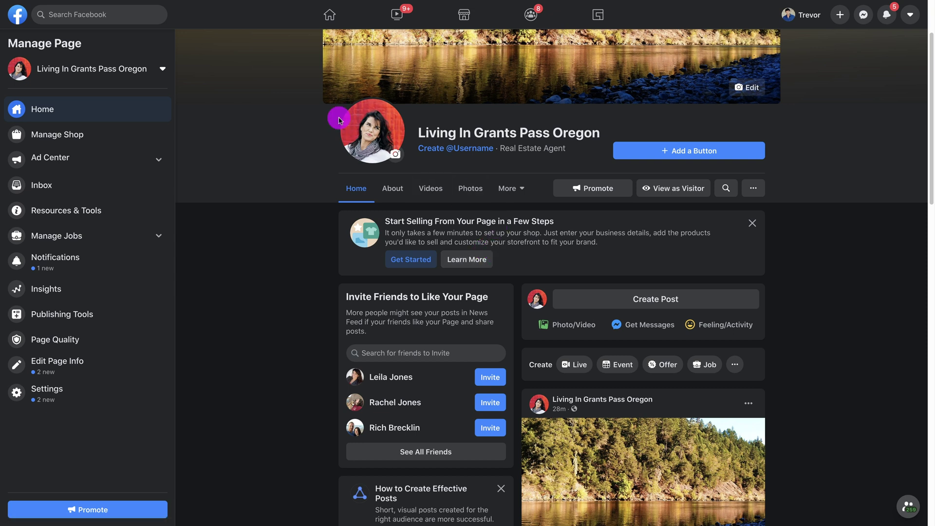
# - Check the new 'Love this spot!' video post in the feed, then open the cover photo's edit options
pyautogui.moveTo(29, 3)
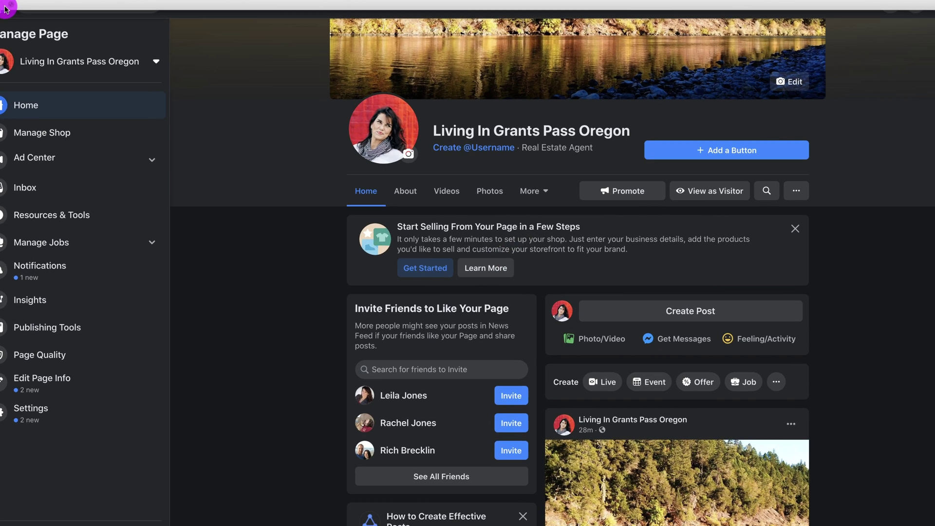
pyautogui.scroll(-2, 635, 314)
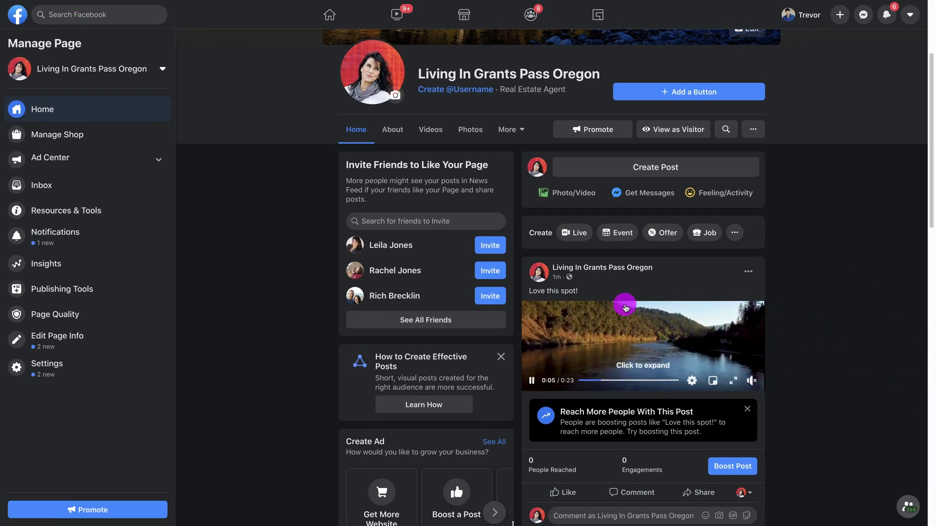
pyautogui.scroll(3, 811, 373)
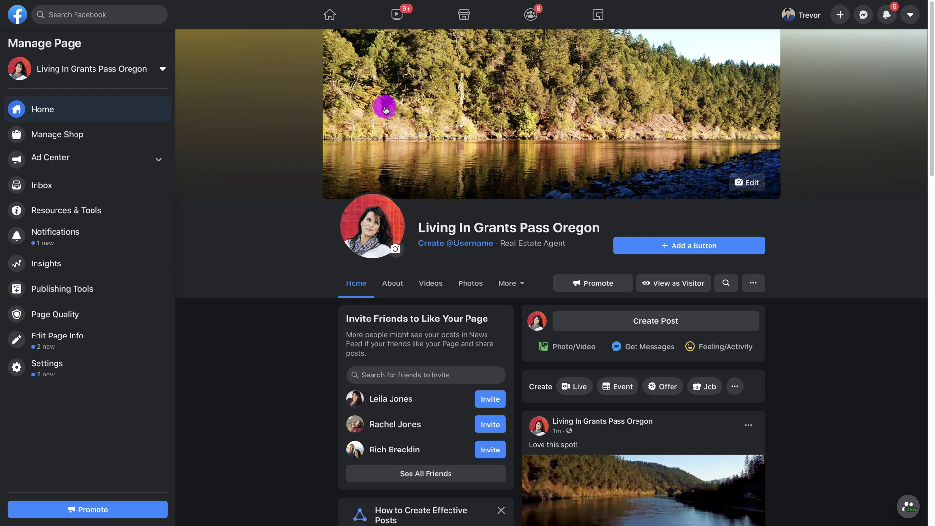
pyautogui.scroll(-4, 916, 341)
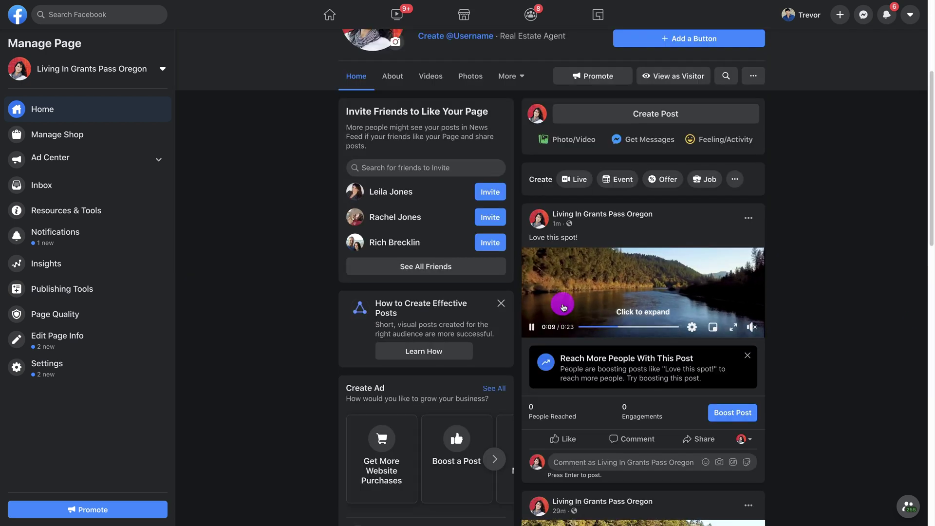
pyautogui.scroll(4, 841, 311)
pyautogui.click(759, 182)
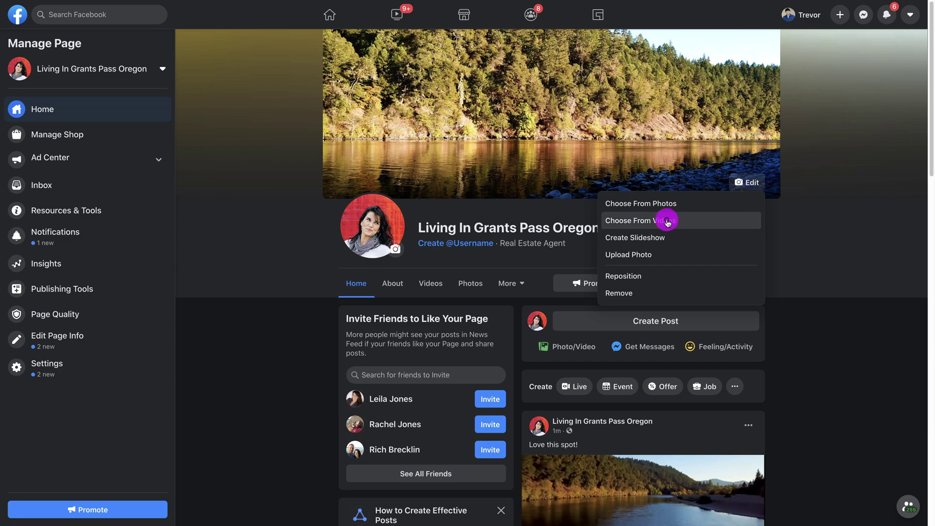
# - Set the 0:23 river video from the Page's videos as the looping cover, with thumbnail 6 of 11
pyautogui.click(668, 223)
pyautogui.click(369, 173)
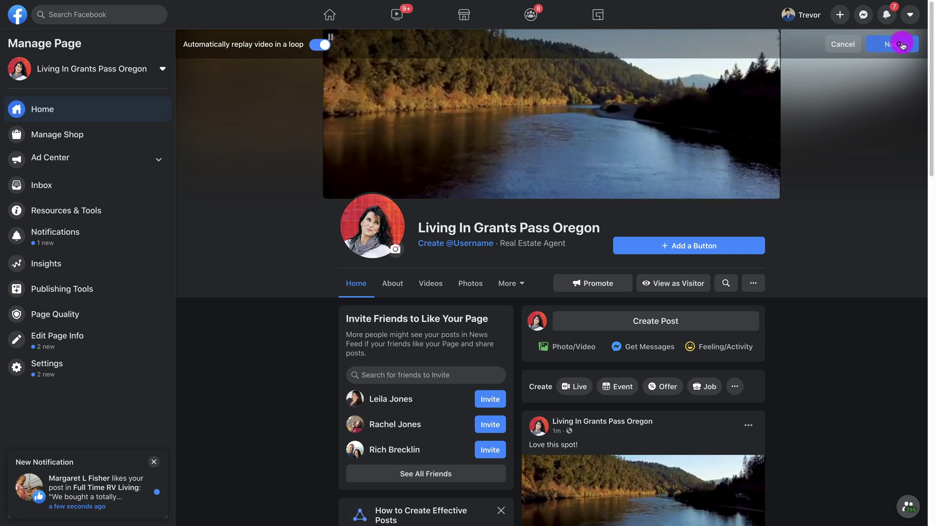
pyautogui.click(899, 44)
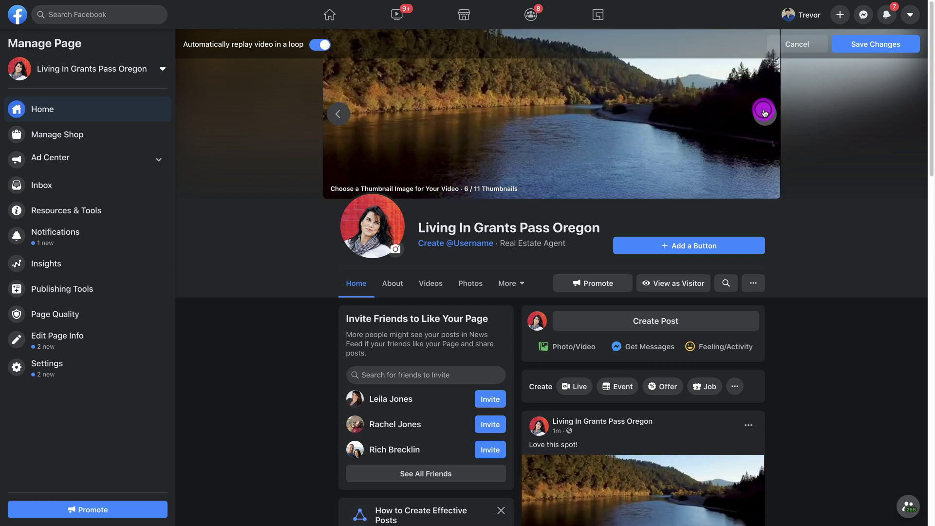
pyautogui.click(870, 46)
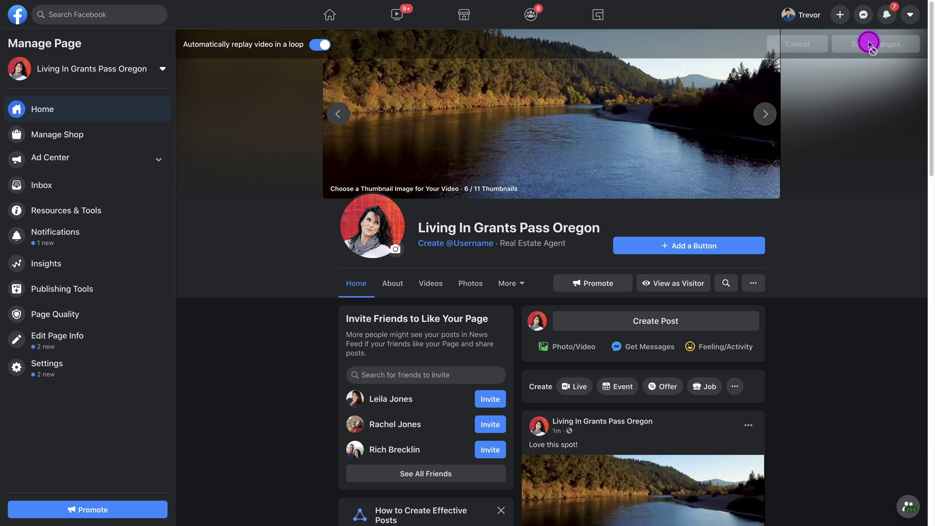